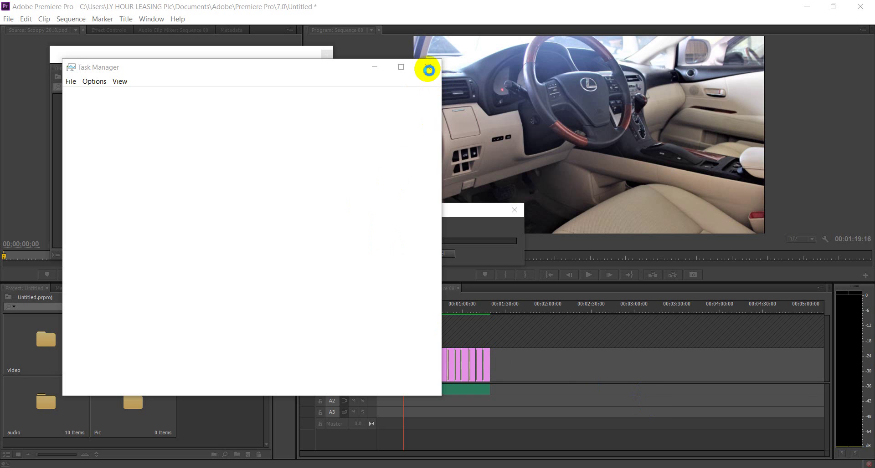
Move the frozen Task Manager window aside and cancel Premiere's stalled file import
{"action": "left_click", "coordinate": [428, 70]}
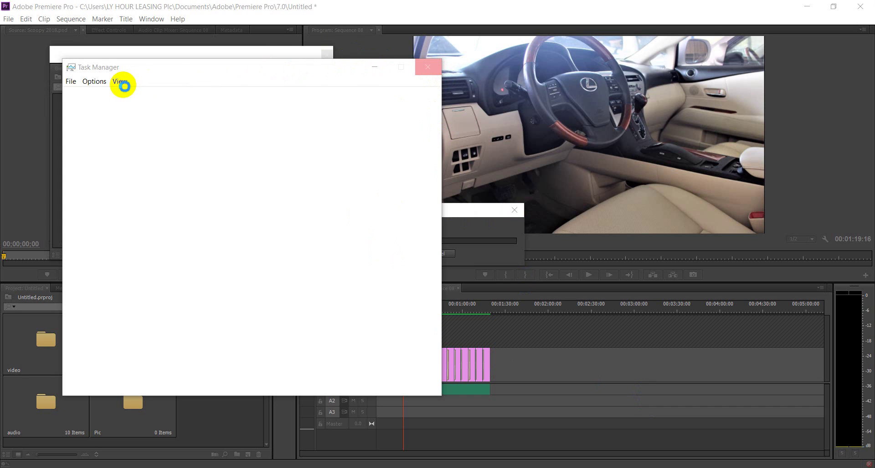
{"action": "mouse_move", "coordinate": [195, 64]}
{"action": "left_mouse_down"}
{"action": "mouse_move", "coordinate": [606, 157]}
{"action": "mouse_move", "coordinate": [664, 99]}
{"action": "left_mouse_up"}
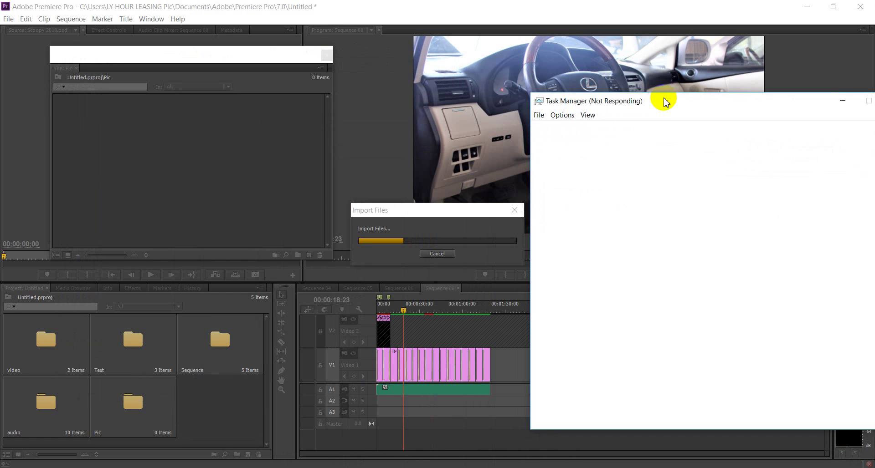
{"action": "left_click", "coordinate": [443, 257]}
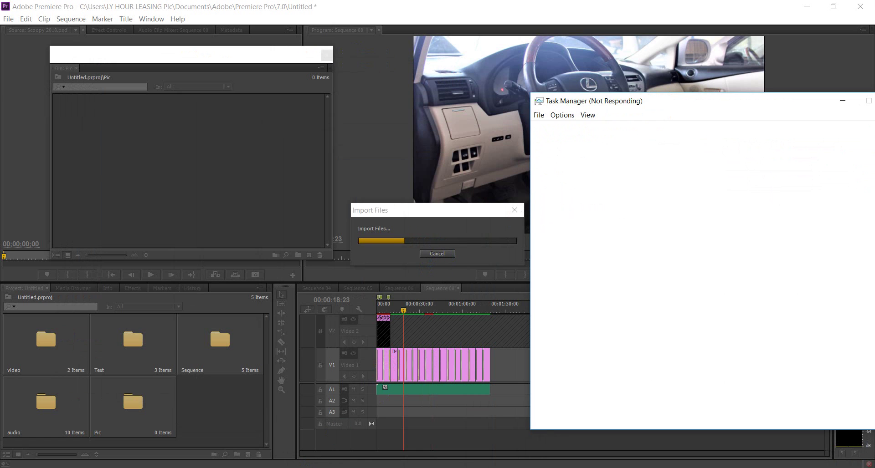
Try closing the frozen Premiere Pro window from the taskbar, then bring Task Manager back
{"action": "mouse_move", "coordinate": [296, 465]}
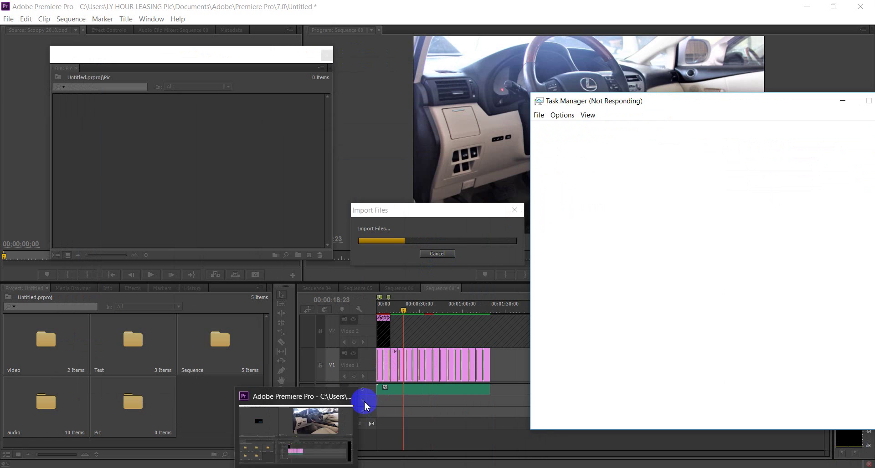
{"action": "left_click", "coordinate": [349, 397]}
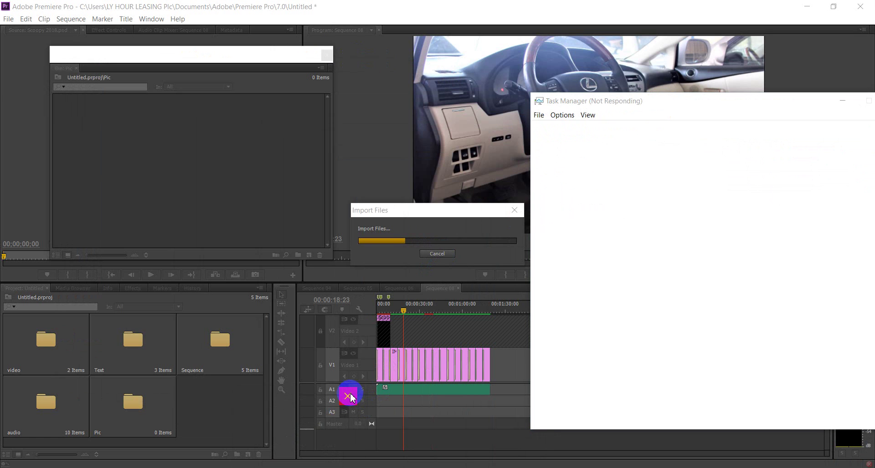
{"action": "left_click_drag", "start_coordinate": [387, 365], "coordinate": [413, 363]}
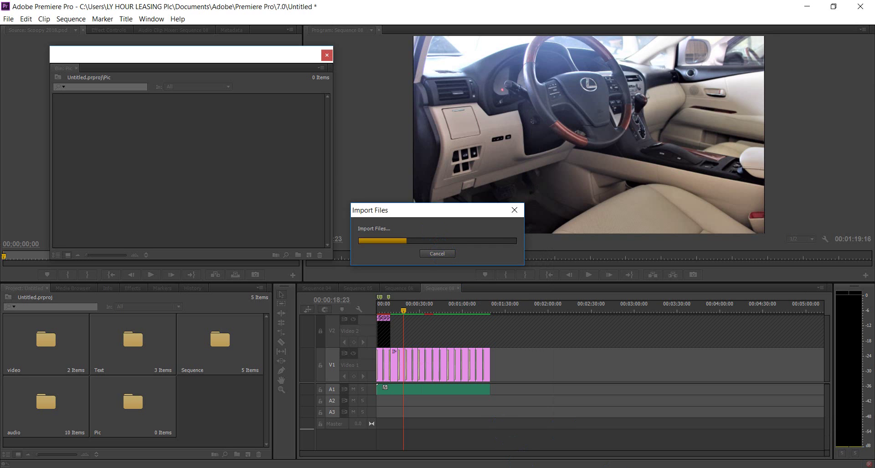
{"action": "left_click", "coordinate": [522, 464]}
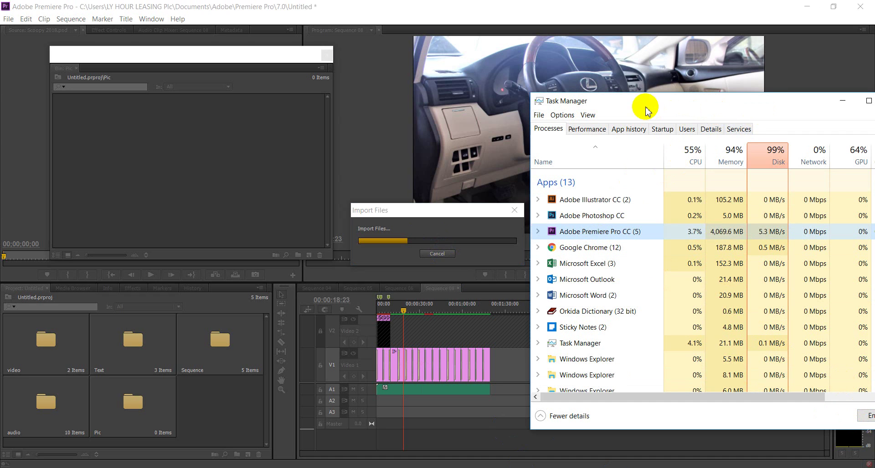
Dismiss the stuck import dialog, check CPU and memory performance in Task Manager, and return to the Pic bin
{"action": "left_click", "coordinate": [433, 252]}
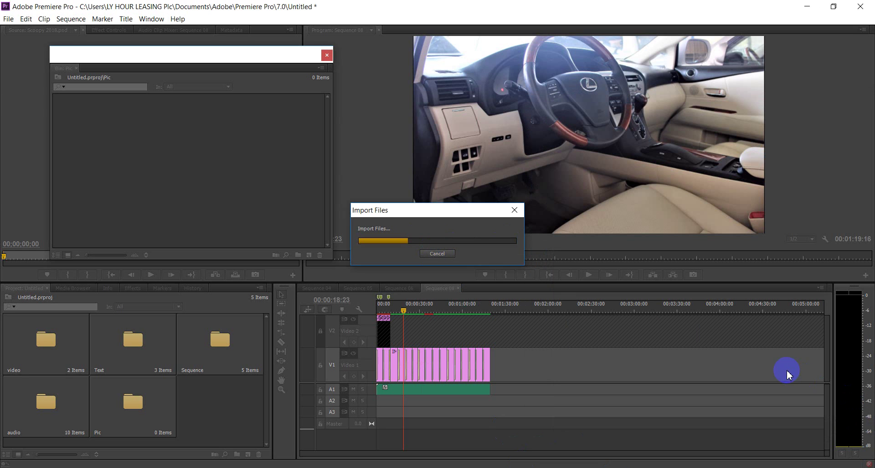
{"action": "left_click", "coordinate": [437, 254]}
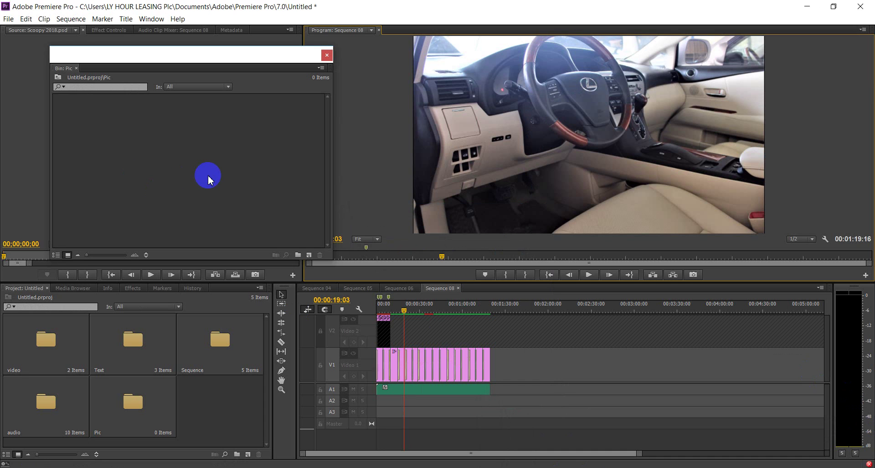
{"action": "left_click", "coordinate": [542, 466]}
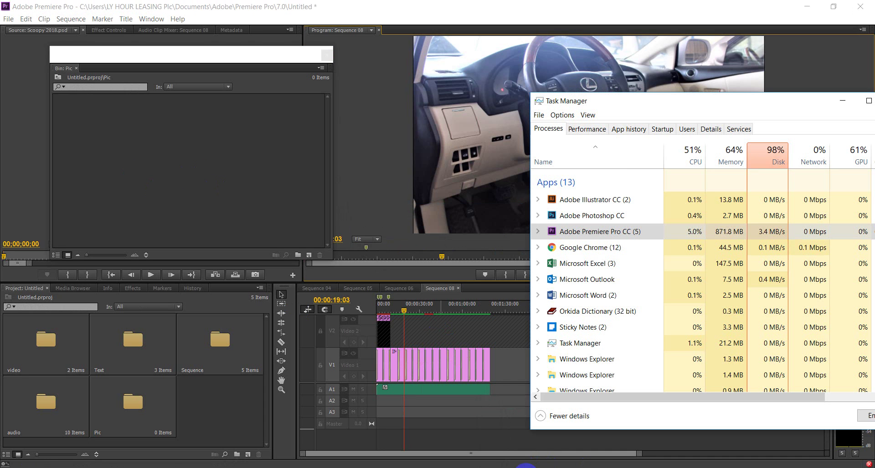
{"action": "left_click", "coordinate": [605, 129]}
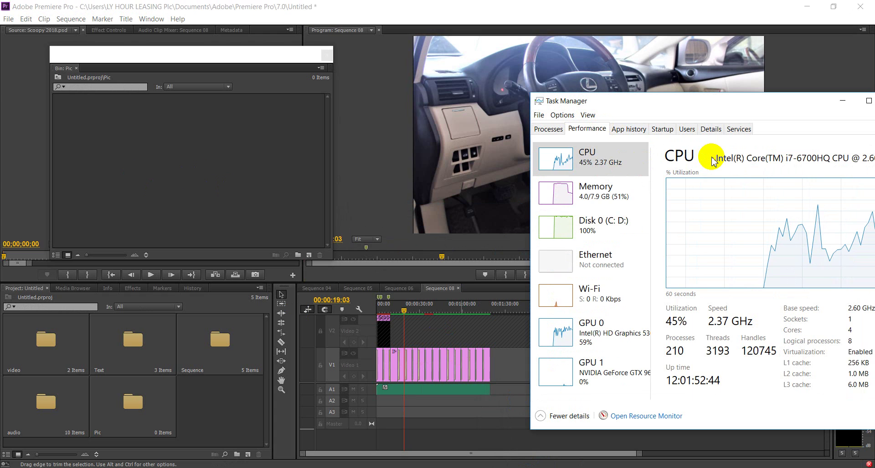
{"action": "left_click", "coordinate": [208, 178]}
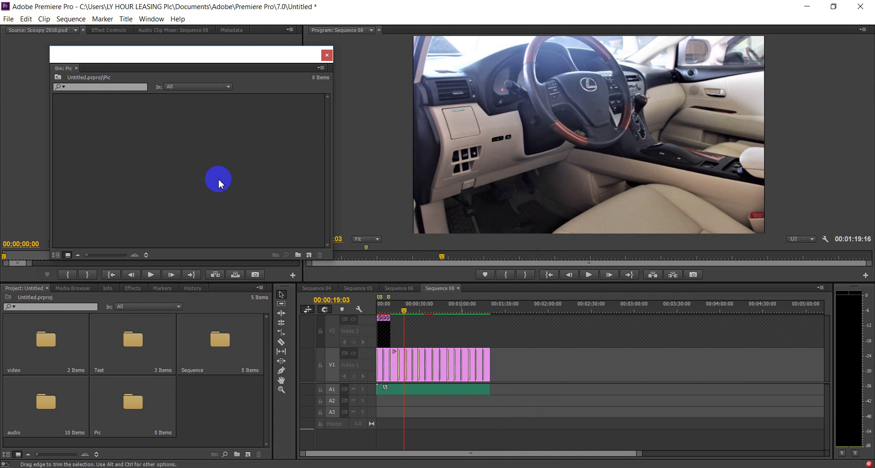
Import into the Pic bin, browsing from the Catalog folder into 8- August
{"action": "right_click", "coordinate": [219, 184]}
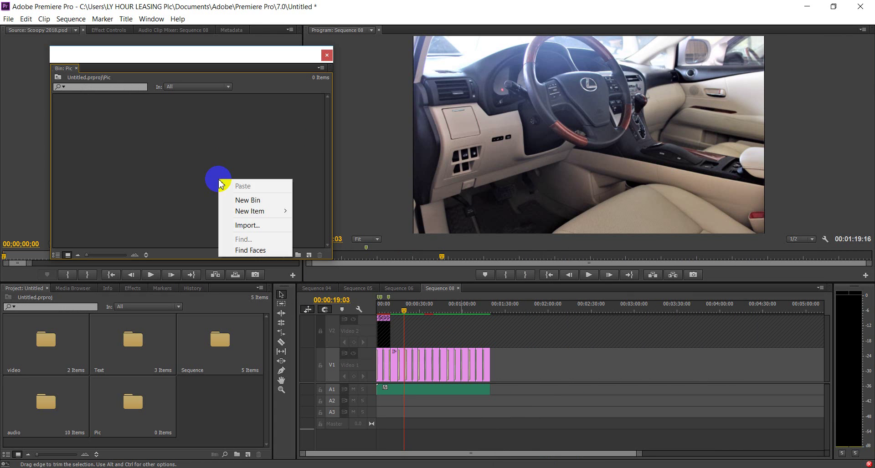
{"action": "left_click", "coordinate": [251, 227]}
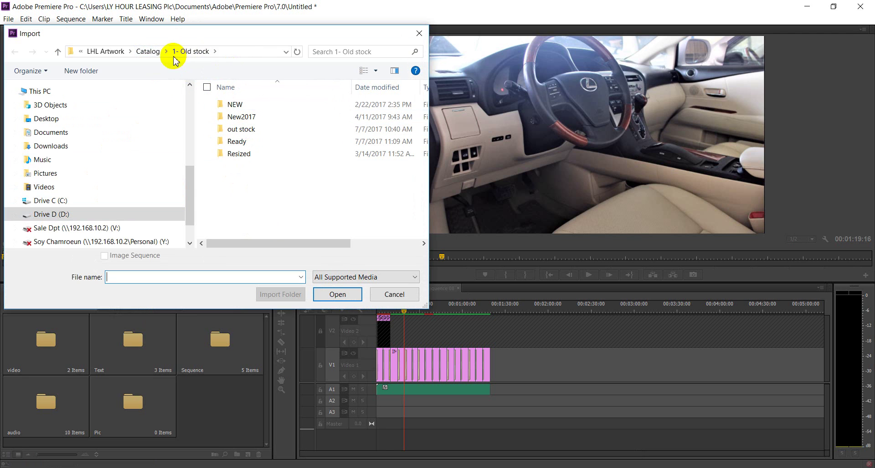
{"action": "left_click", "coordinate": [155, 54]}
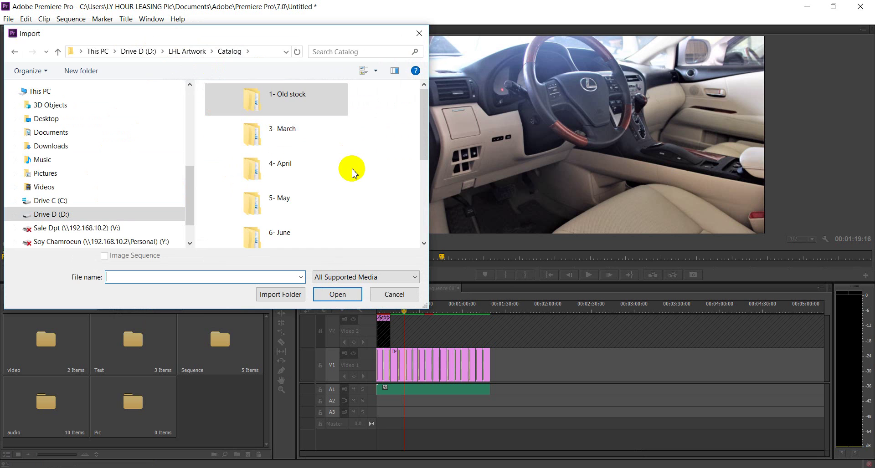
{"action": "scroll", "coordinate": [355, 172], "scroll_direction": "down", "scroll_amount": 3}
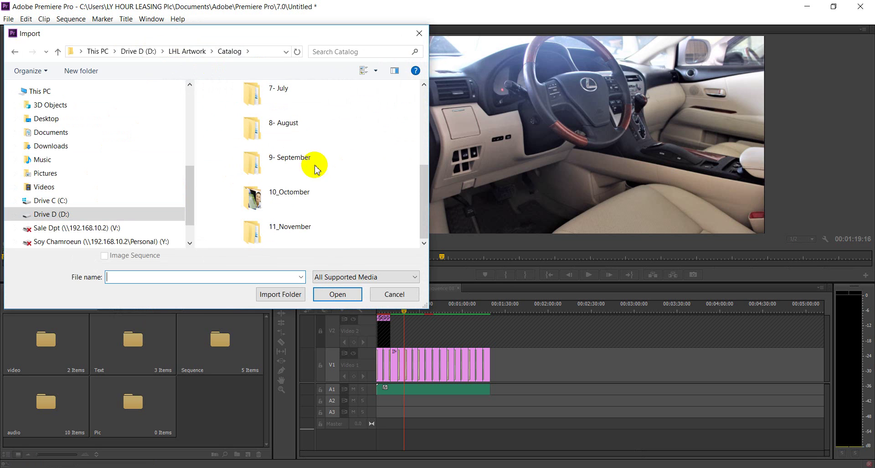
{"action": "double_click", "coordinate": [252, 130]}
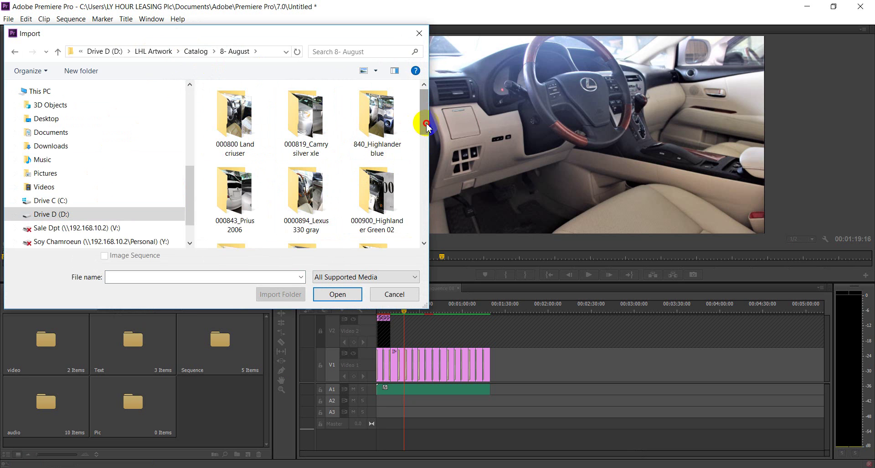
Preview the Prius 2008 folder, then go back to 8- August
{"action": "left_click_drag", "start_coordinate": [426, 125], "coordinate": [418, 232]}
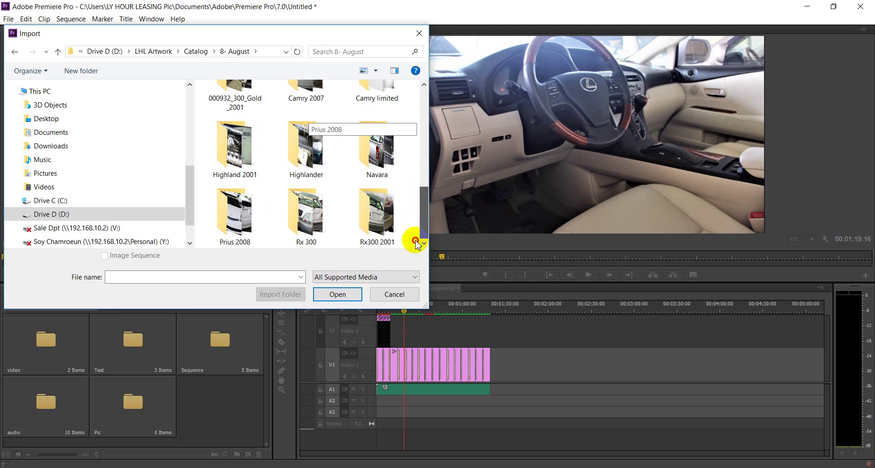
{"action": "left_click", "coordinate": [235, 209]}
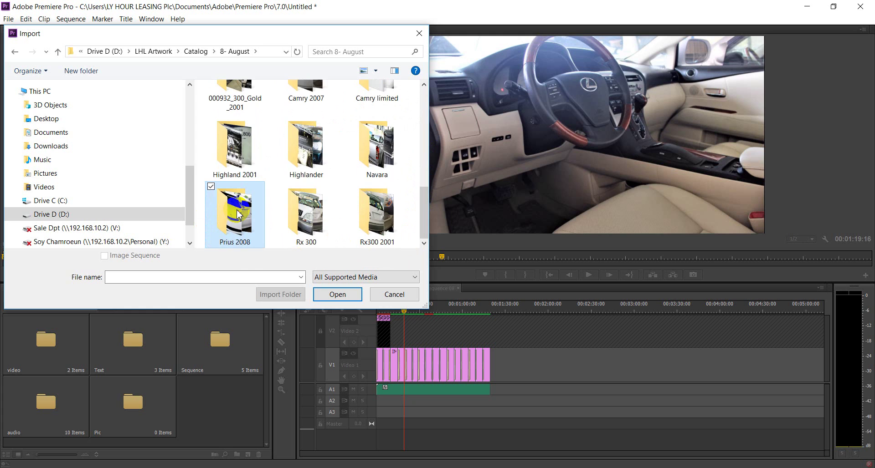
{"action": "key", "text": "Return"}
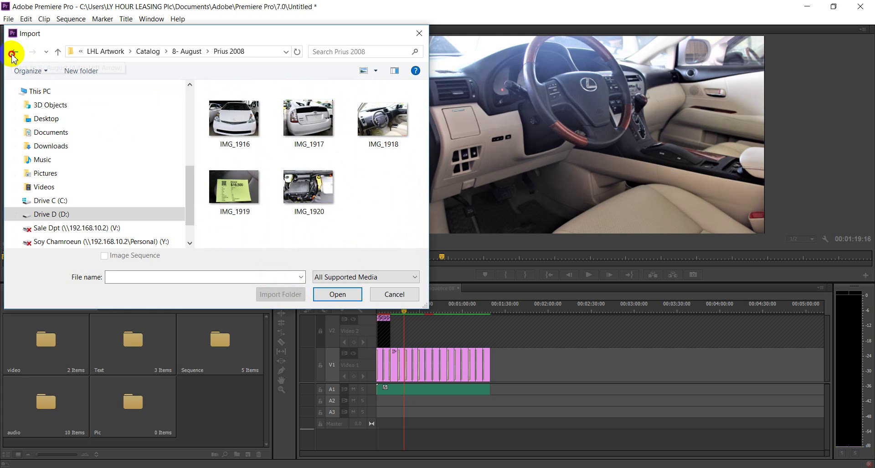
{"action": "key", "text": "alt+Left"}
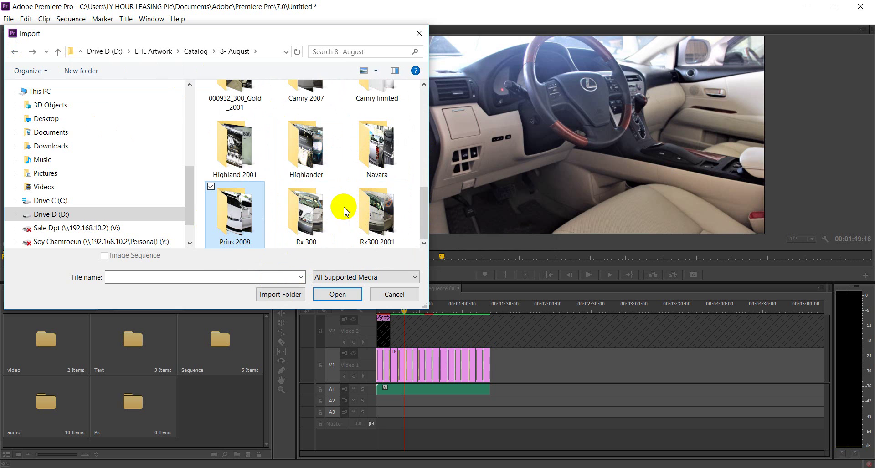
Preview the photos in Rx300 2001, then return to the 8- August folder
{"action": "double_click", "coordinate": [376, 216]}
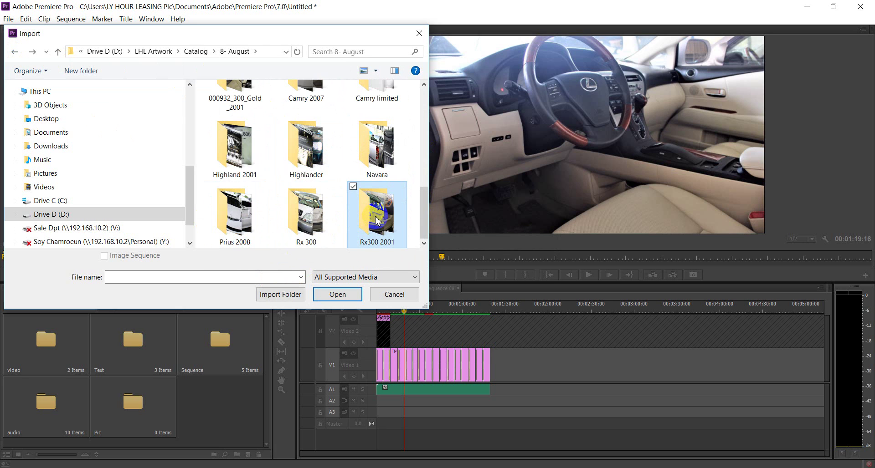
{"action": "scroll", "coordinate": [369, 205], "scroll_direction": "down", "scroll_amount": 1}
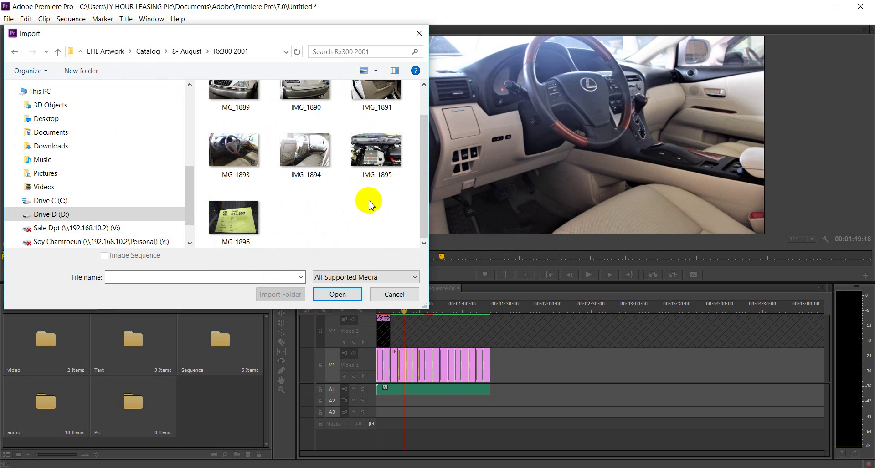
{"action": "scroll", "coordinate": [369, 205], "scroll_direction": "up", "scroll_amount": 1}
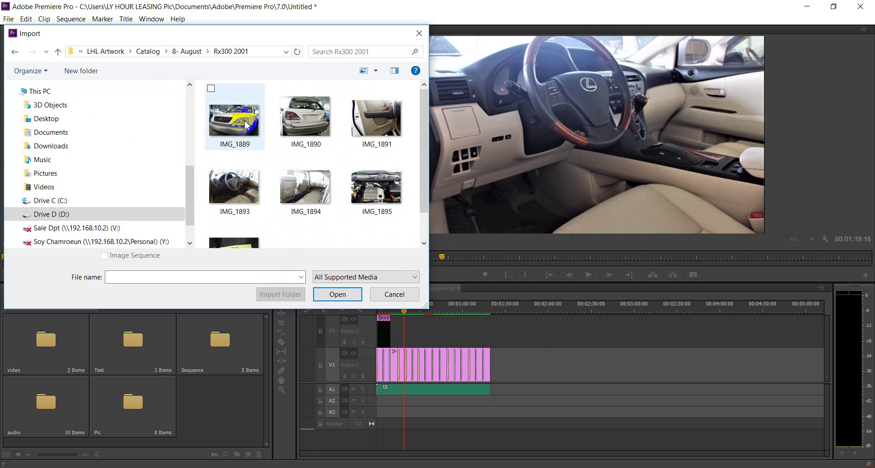
{"action": "left_click", "coordinate": [14, 54]}
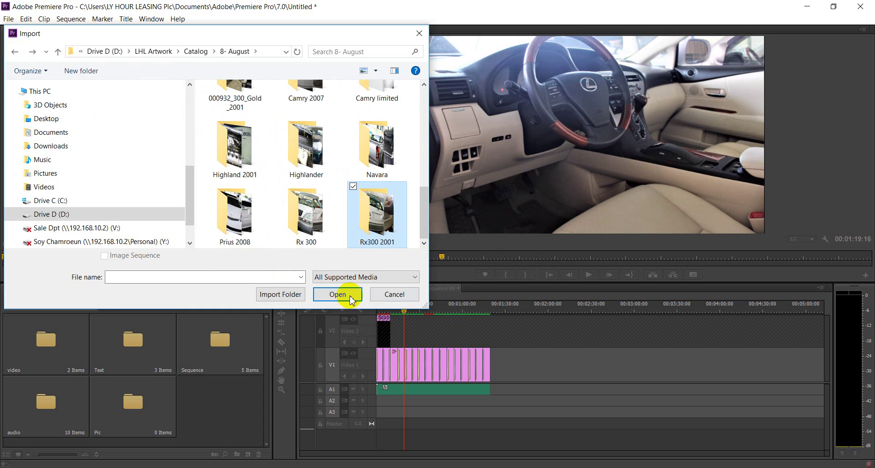
Import the Rx300 2001 folder, open it in the bin, and place IMG_1889 and IMG_1890 on Video 1
{"action": "left_click", "coordinate": [283, 294]}
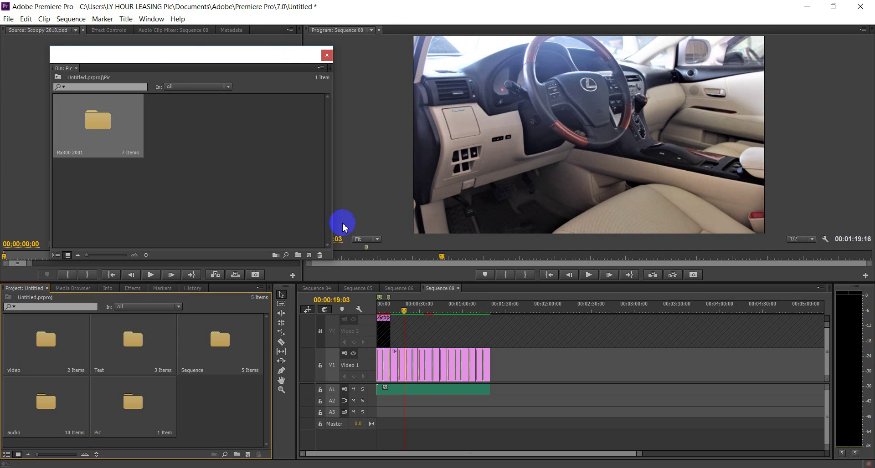
{"action": "double_click", "coordinate": [114, 138]}
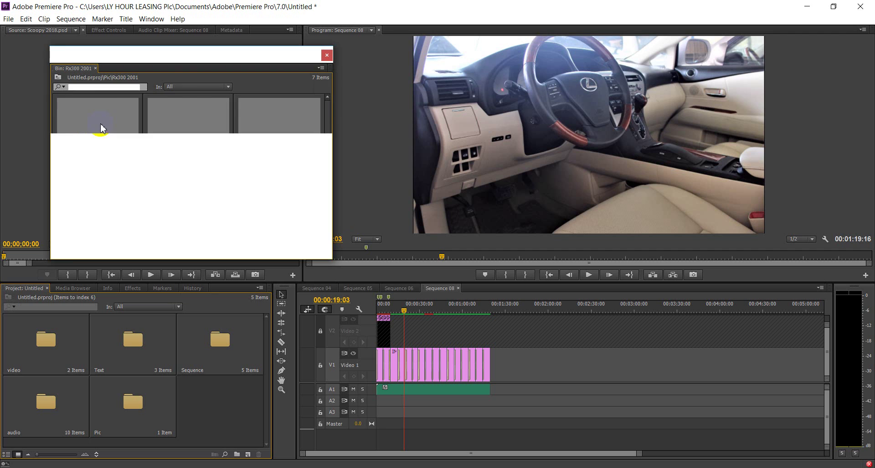
{"action": "left_click_drag", "start_coordinate": [103, 128], "coordinate": [379, 365]}
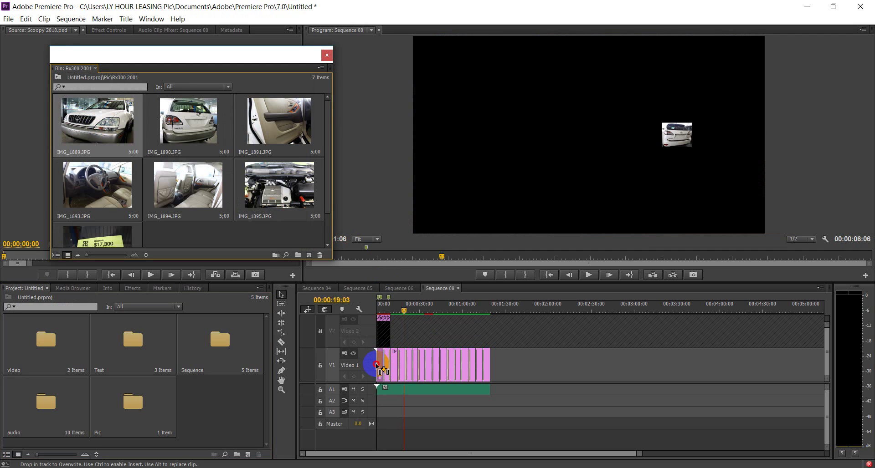
{"action": "left_click_drag", "start_coordinate": [379, 365], "coordinate": [379, 365]}
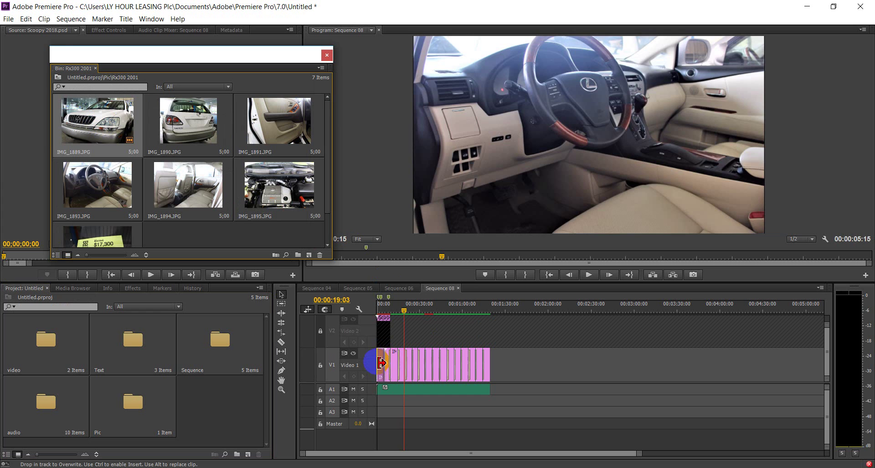
{"action": "left_click_drag", "start_coordinate": [185, 125], "coordinate": [392, 363]}
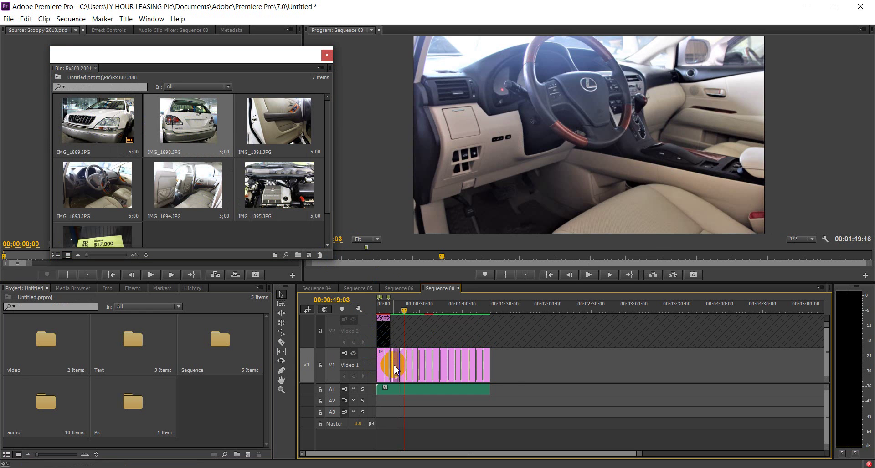
Delete the trailing photo clips and then the remaining photo clips from Video 1
{"action": "left_click_drag", "start_coordinate": [509, 377], "coordinate": [418, 373]}
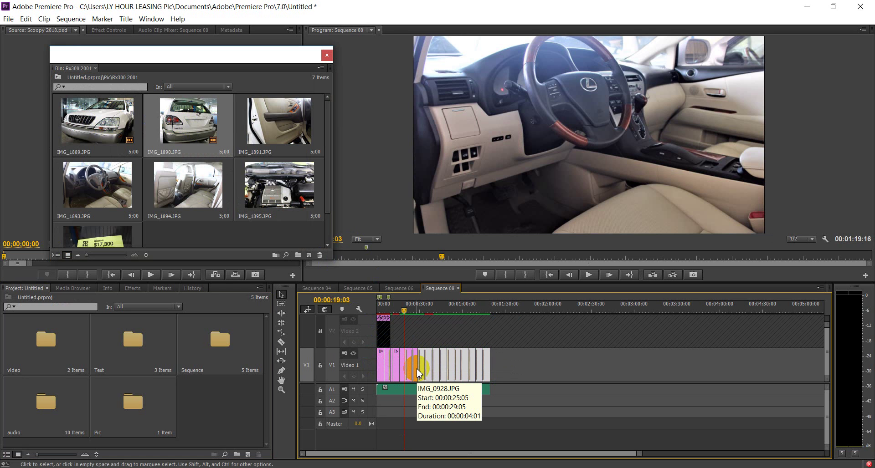
{"action": "key", "text": "Delete"}
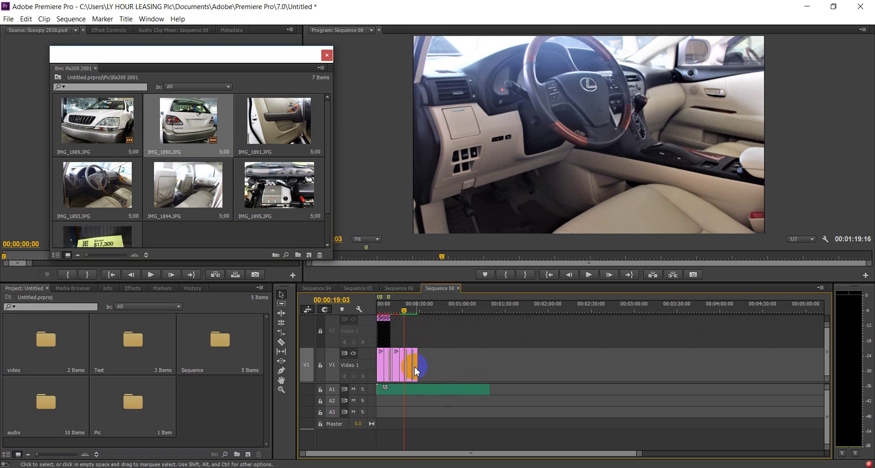
{"action": "left_click", "coordinate": [382, 373]}
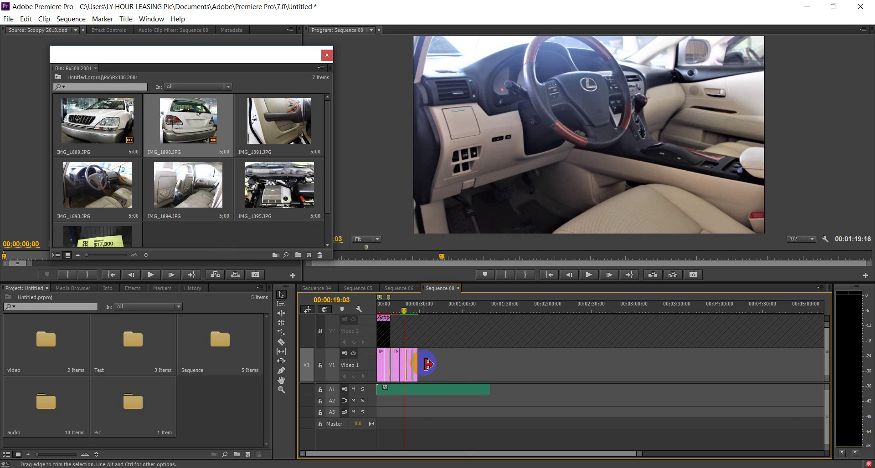
{"action": "left_click", "coordinate": [400, 367]}
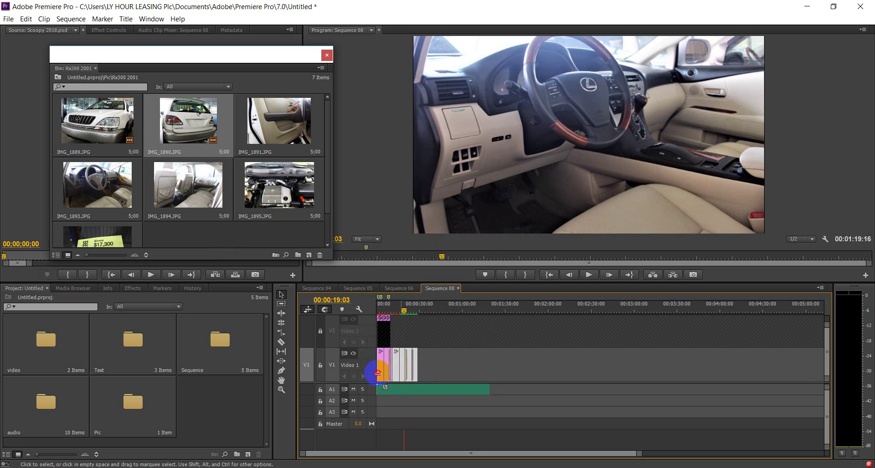
{"action": "key", "text": "Delete"}
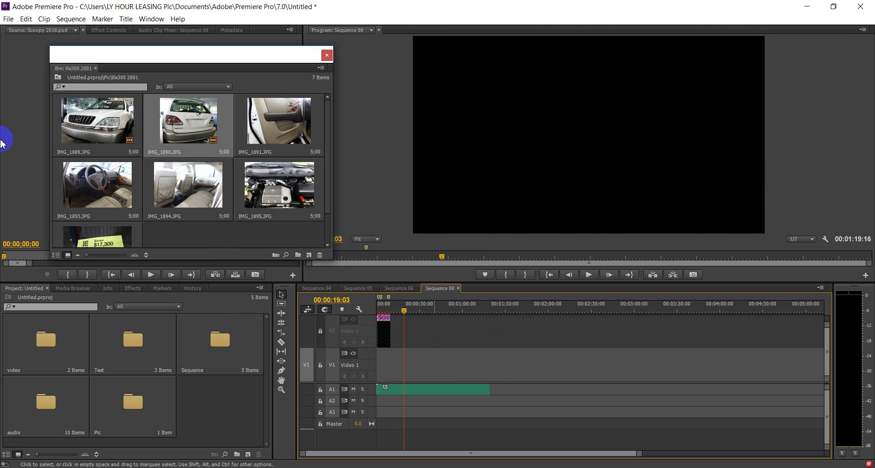
Put IMG_1889.JPG at the start of Video 1, then IMG_1890, IMG_1893 and three more photos after it
{"action": "left_click_drag", "start_coordinate": [89, 123], "coordinate": [380, 371]}
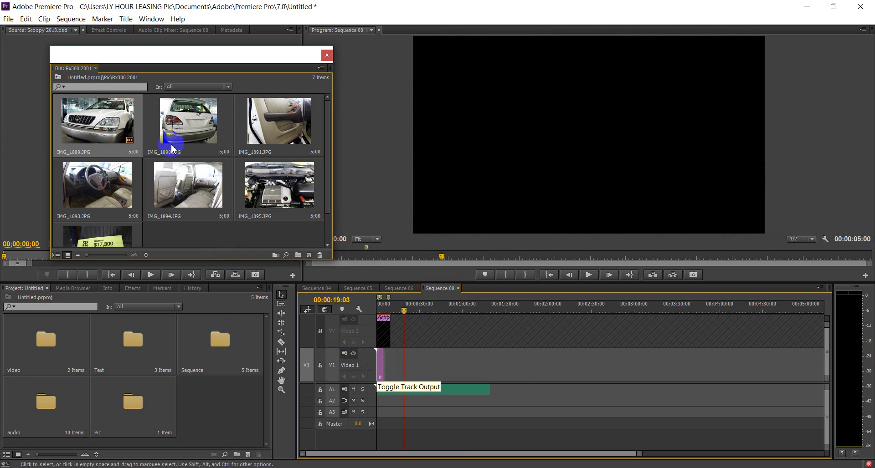
{"action": "left_click", "coordinate": [188, 127]}
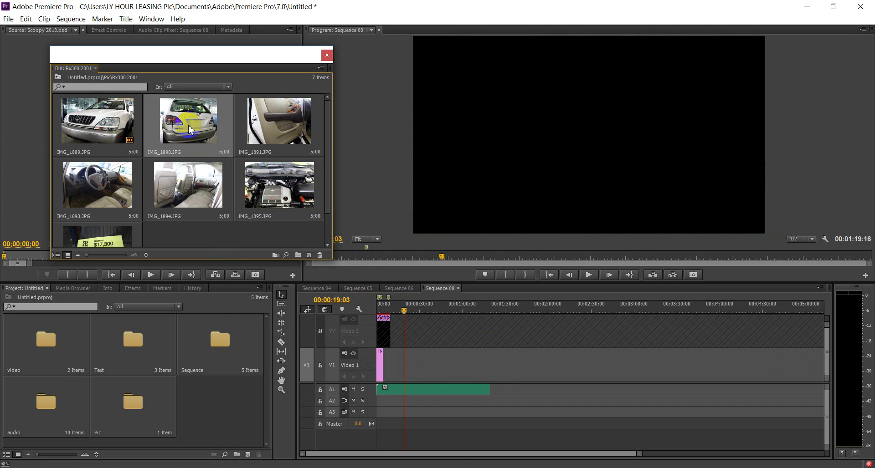
{"action": "left_click", "coordinate": [79, 191], "text": "ctrl"}
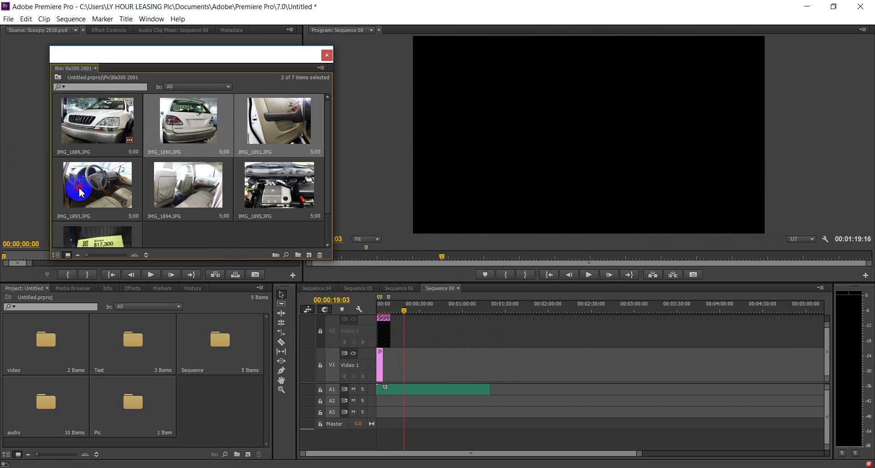
{"action": "left_click", "coordinate": [187, 185], "text": "ctrl"}
{"action": "left_click", "coordinate": [254, 184], "text": "ctrl"}
{"action": "left_click", "coordinate": [237, 145], "text": "ctrl"}
{"action": "mouse_move", "coordinate": [196, 112]}
{"action": "left_mouse_down"}
{"action": "mouse_move", "coordinate": [362, 279]}
{"action": "mouse_move", "coordinate": [396, 367]}
{"action": "left_mouse_up"}
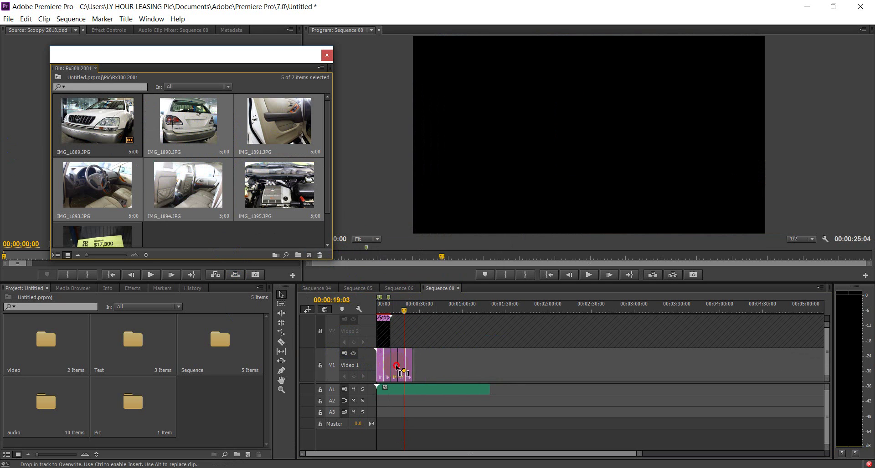
{"action": "mouse_move", "coordinate": [397, 367]}
{"action": "left_mouse_down"}
{"action": "mouse_move", "coordinate": [404, 368]}
{"action": "mouse_move", "coordinate": [382, 370]}
{"action": "left_mouse_up"}
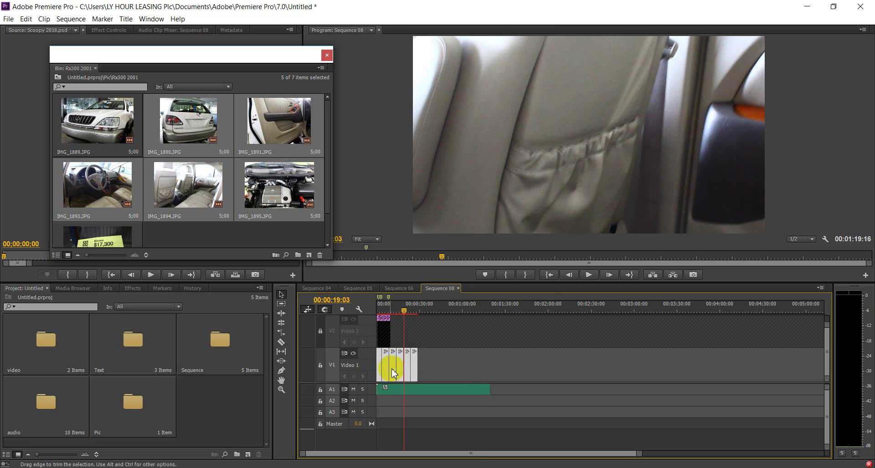
Apply Scale to Frame Size to the Video 1 photo clips
{"action": "right_click", "coordinate": [392, 365]}
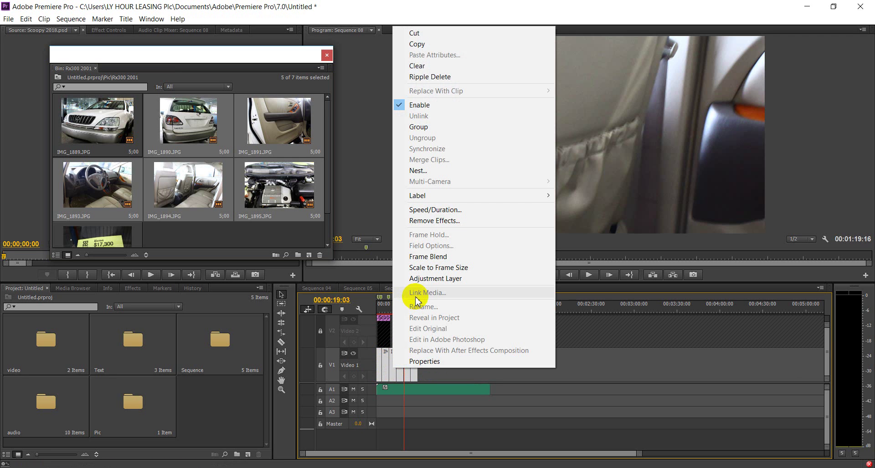
{"action": "left_click", "coordinate": [439, 267]}
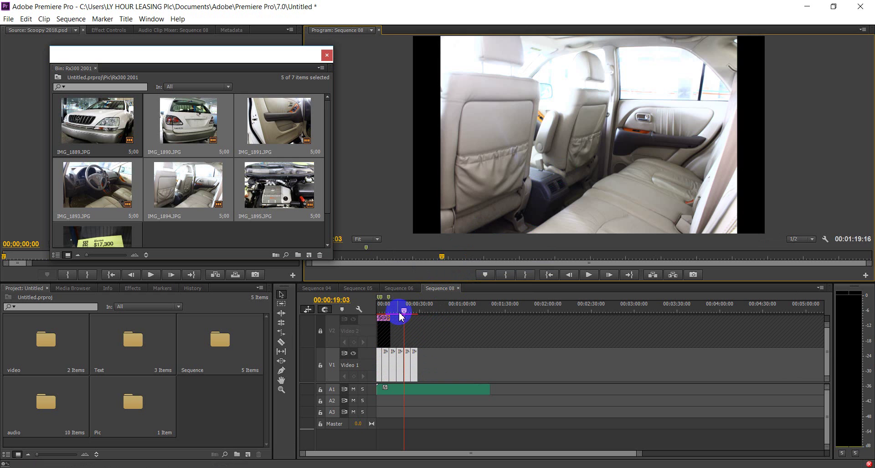
{"action": "left_click_drag", "start_coordinate": [404, 312], "coordinate": [379, 314]}
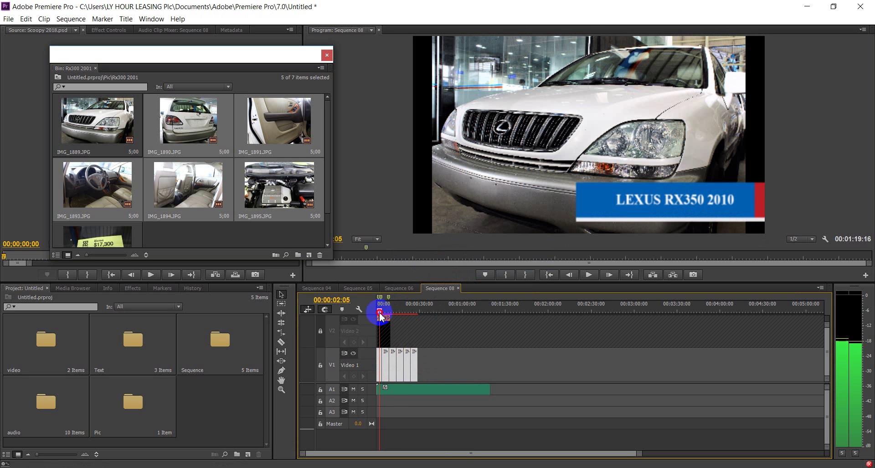
Stretch the front-view car photo wider in the Program monitor until it fills the frame
{"action": "left_click", "coordinate": [536, 132]}
{"action": "left_click", "coordinate": [433, 136]}
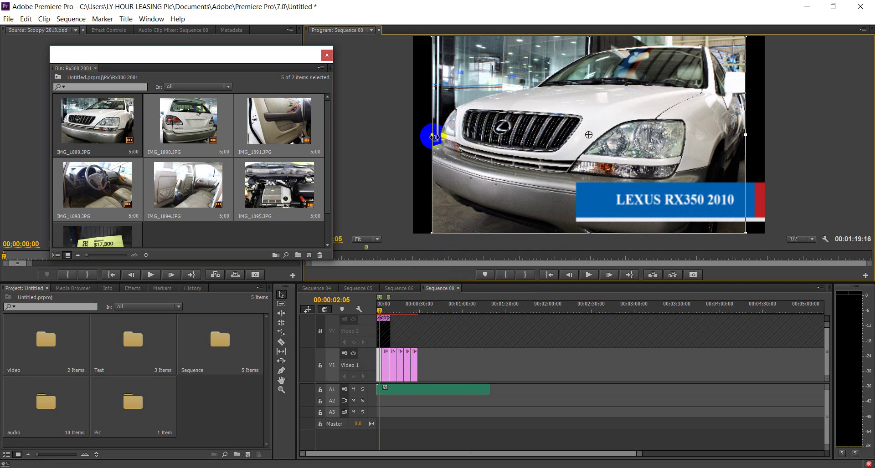
{"action": "left_click_drag", "start_coordinate": [431, 136], "coordinate": [410, 139]}
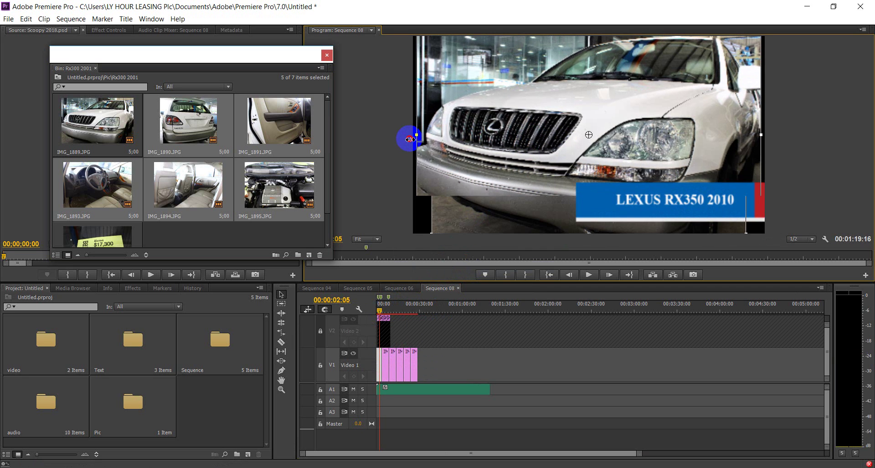
{"action": "left_click_drag", "start_coordinate": [408, 139], "coordinate": [404, 137]}
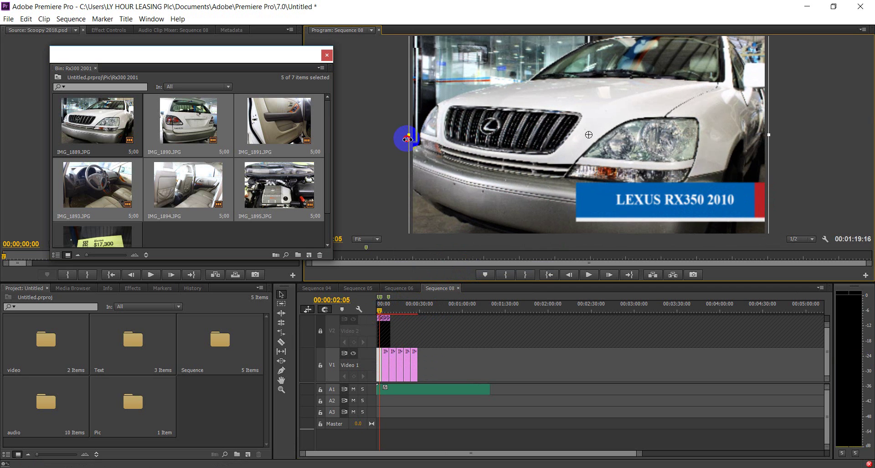
{"action": "left_click", "coordinate": [572, 136]}
{"action": "left_click", "coordinate": [694, 217]}
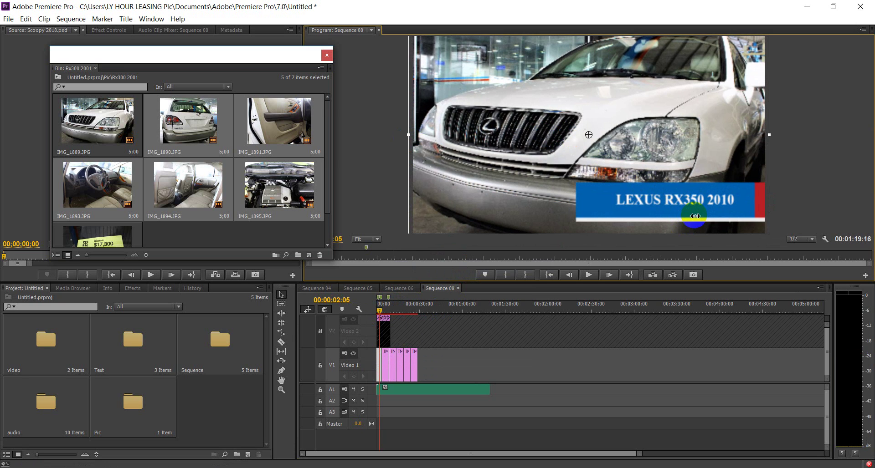
{"action": "left_click", "coordinate": [571, 189]}
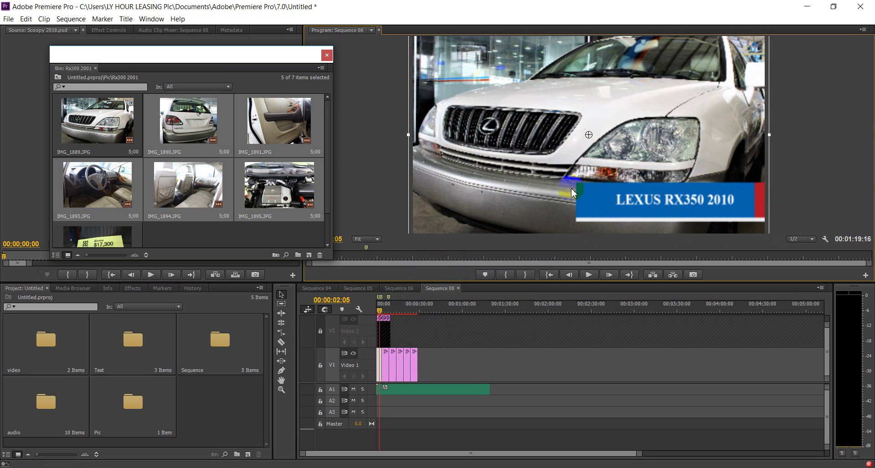
{"action": "left_click", "coordinate": [413, 134]}
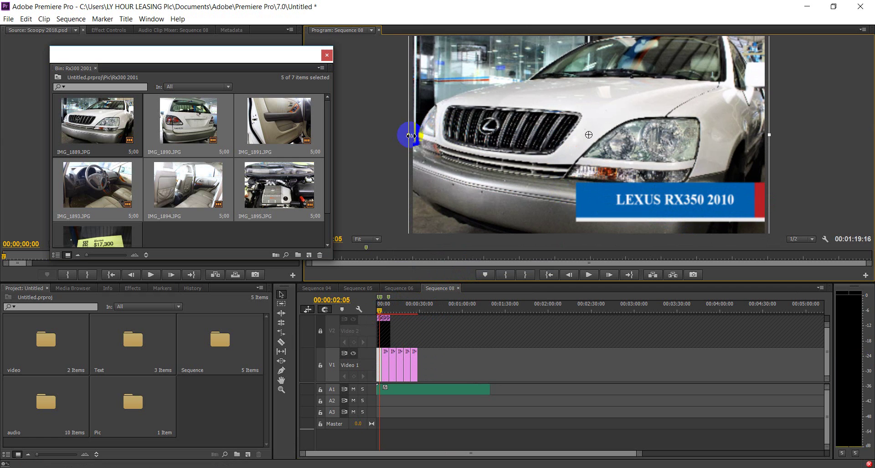
{"action": "left_click_drag", "start_coordinate": [410, 135], "coordinate": [415, 135]}
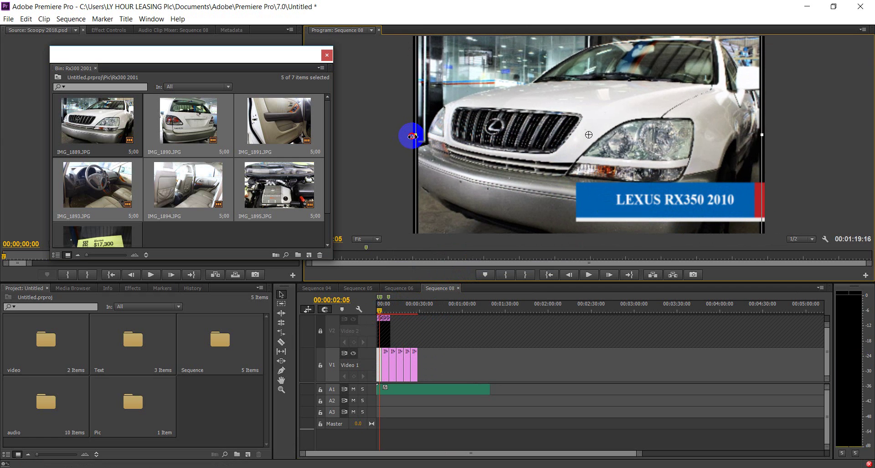
{"action": "left_click_drag", "start_coordinate": [420, 136], "coordinate": [411, 136]}
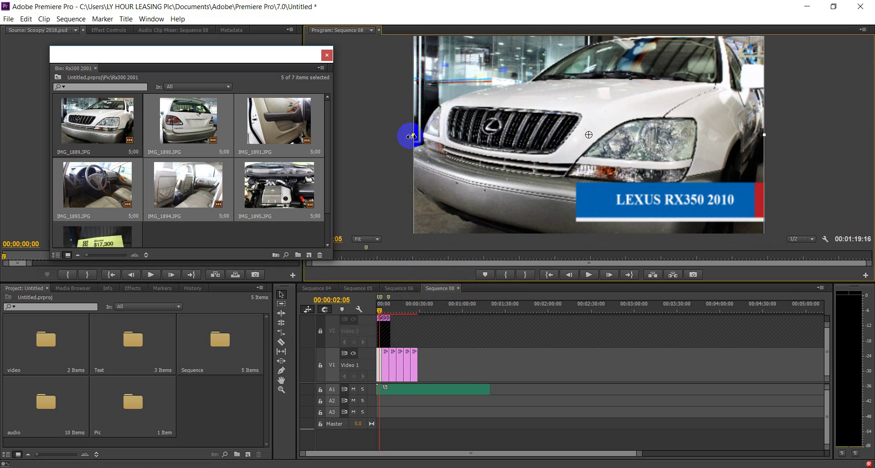
{"action": "left_click", "coordinate": [384, 315]}
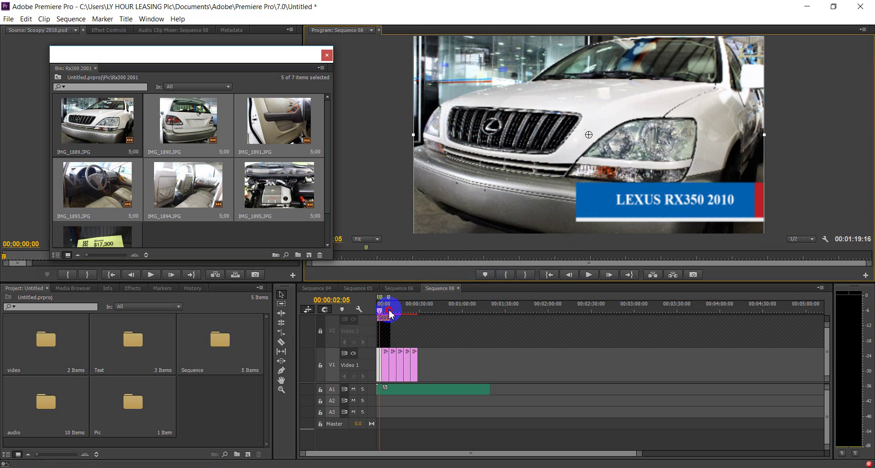
{"action": "left_click", "coordinate": [388, 311]}
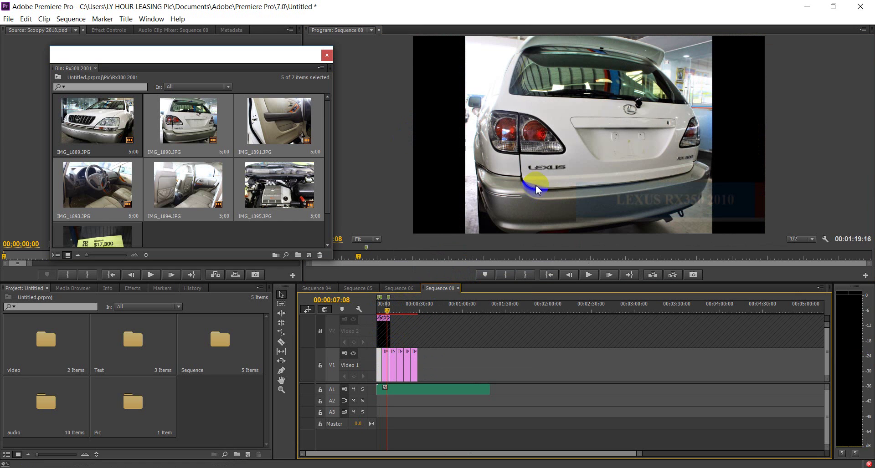
Stretch the rear-view car photo wider to fill the frame
{"action": "left_click", "coordinate": [512, 167]}
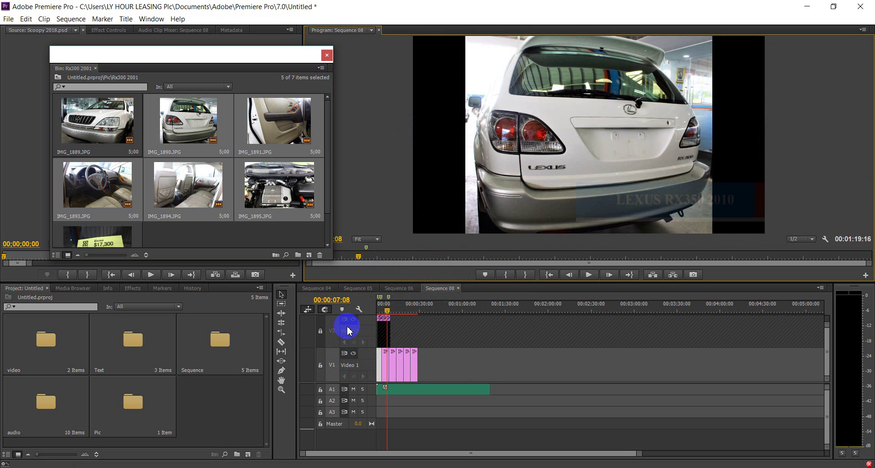
{"action": "left_click", "coordinate": [550, 157]}
{"action": "left_click_drag", "start_coordinate": [465, 133], "coordinate": [424, 144]}
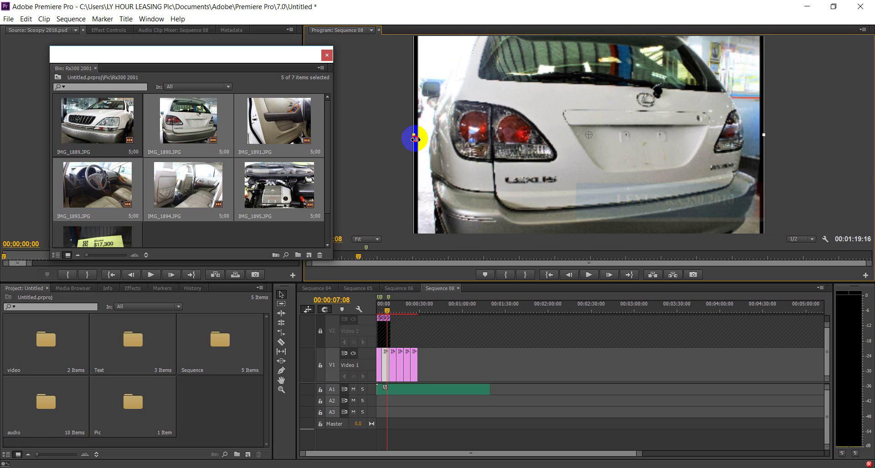
{"action": "left_click", "coordinate": [392, 370]}
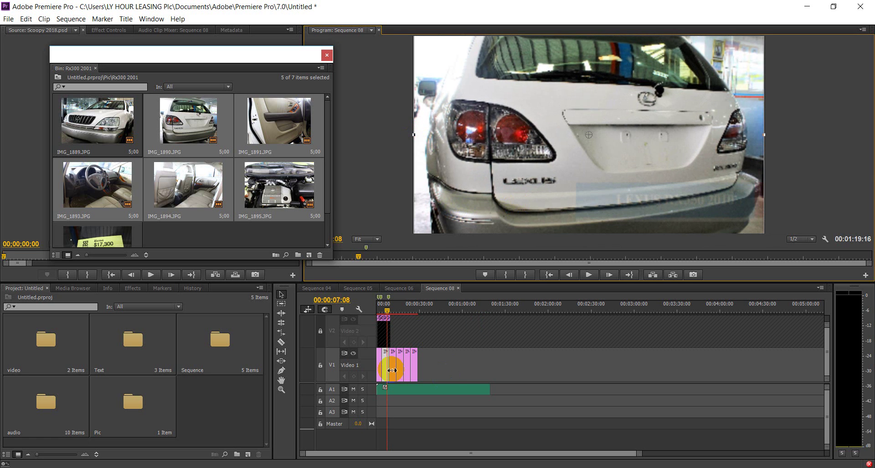
{"action": "left_click", "coordinate": [388, 314]}
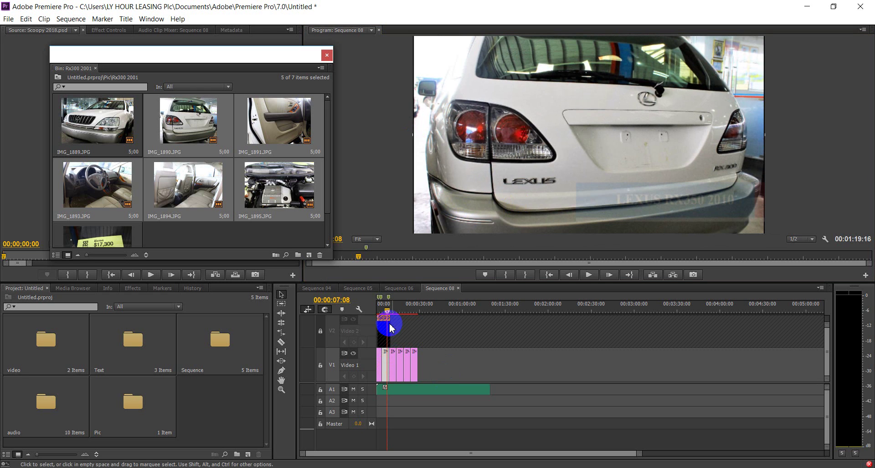
Stretch the door-interior photo wider to fill the frame
{"action": "left_click_drag", "start_coordinate": [387, 313], "coordinate": [393, 313]}
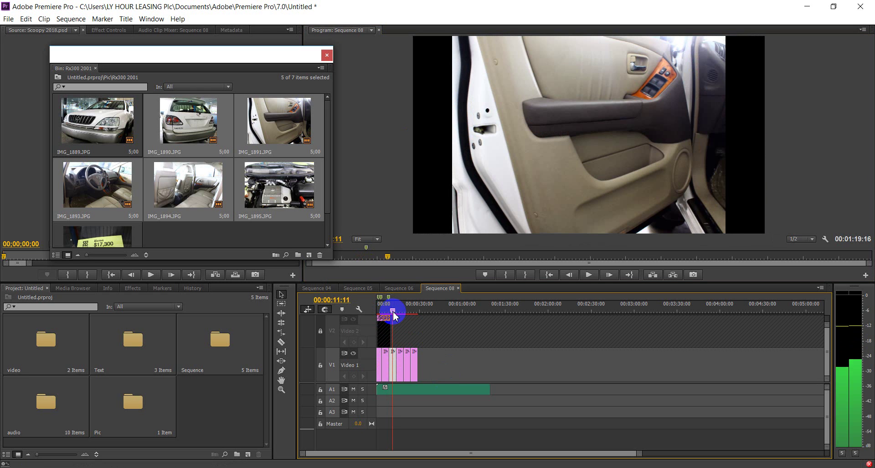
{"action": "left_click_drag", "start_coordinate": [451, 135], "coordinate": [412, 135]}
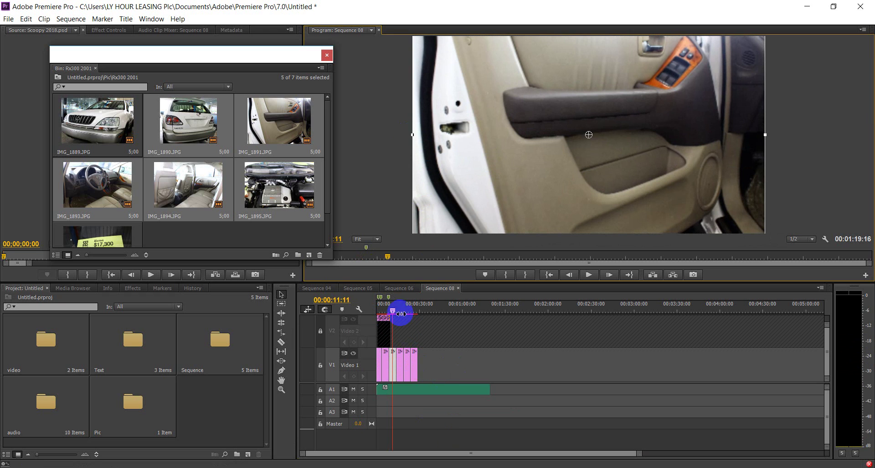
{"action": "left_click_drag", "start_coordinate": [396, 315], "coordinate": [404, 314]}
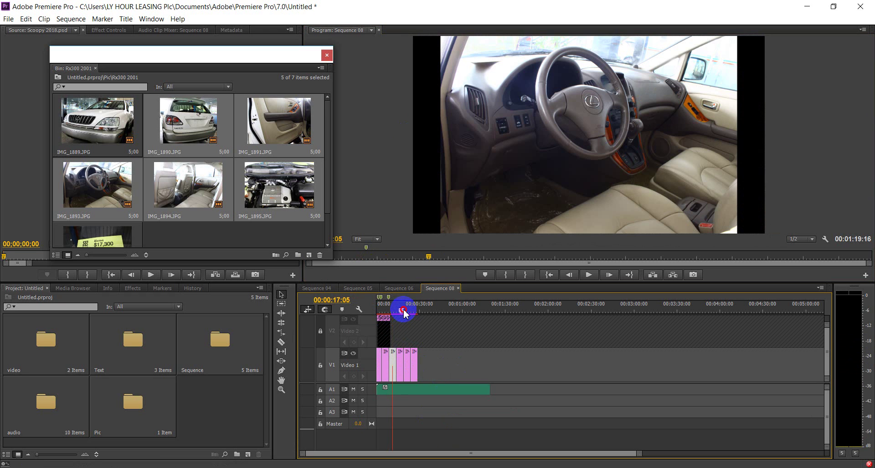
Enlarge the steering-wheel interior photo to fill the frame width
{"action": "left_click", "coordinate": [488, 166]}
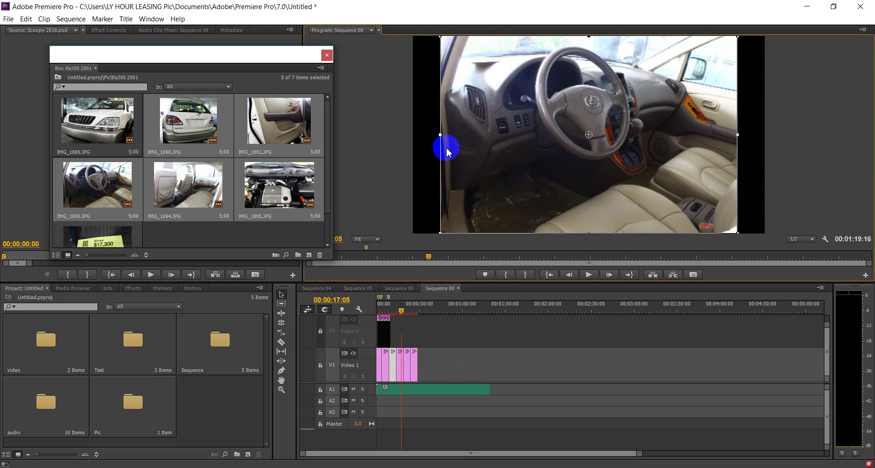
{"action": "left_click_drag", "start_coordinate": [440, 136], "coordinate": [411, 143]}
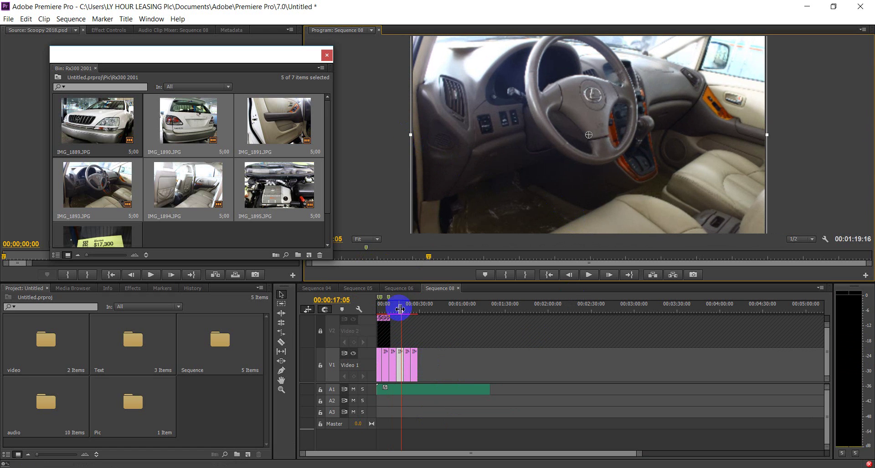
{"action": "left_click_drag", "start_coordinate": [402, 314], "coordinate": [410, 314]}
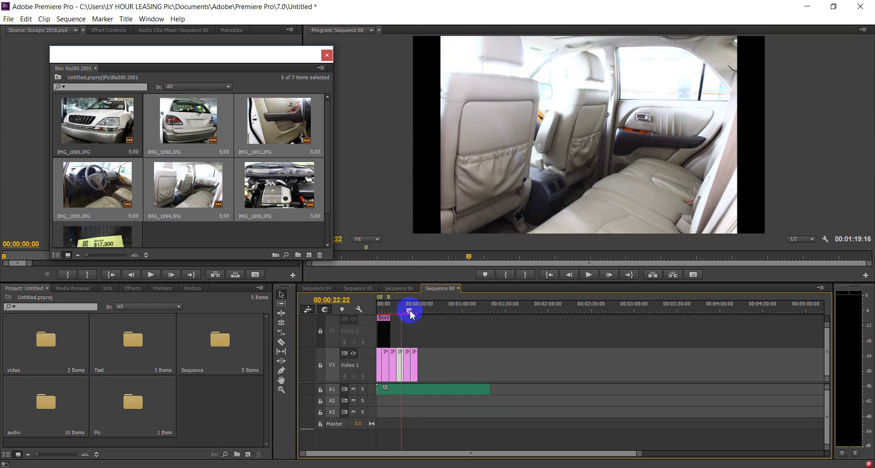
Enlarge the rear-seat photo to fill the frame and fine-tune its width
{"action": "left_click", "coordinate": [529, 182]}
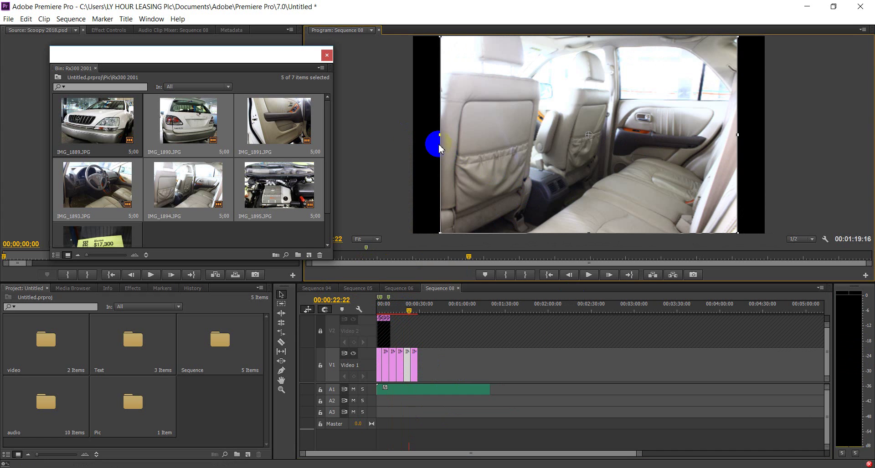
{"action": "left_click_drag", "start_coordinate": [443, 134], "coordinate": [408, 141]}
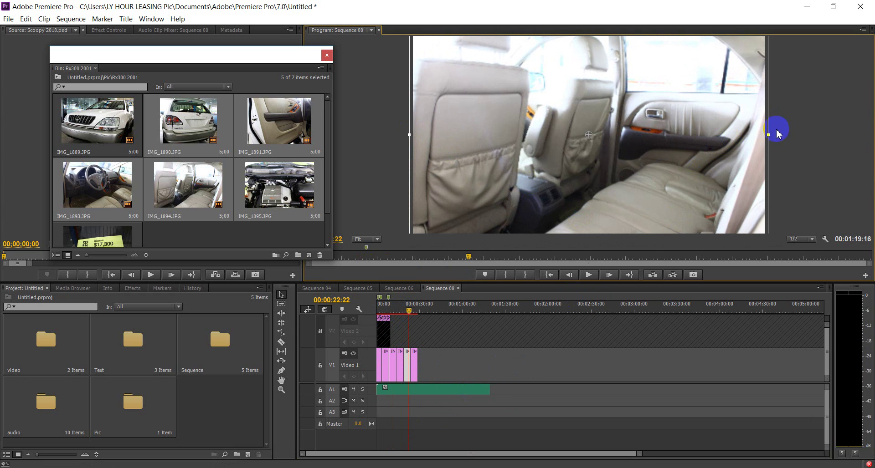
{"action": "left_click_drag", "start_coordinate": [768, 134], "coordinate": [766, 137]}
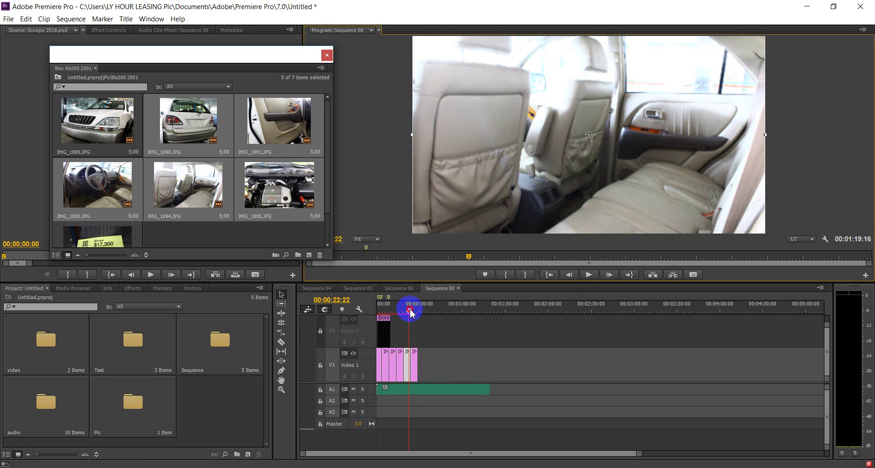
Widen the V6 engine-bay photo at 00:00:27:17 to fill the frame
{"action": "left_click_drag", "start_coordinate": [410, 312], "coordinate": [416, 312]}
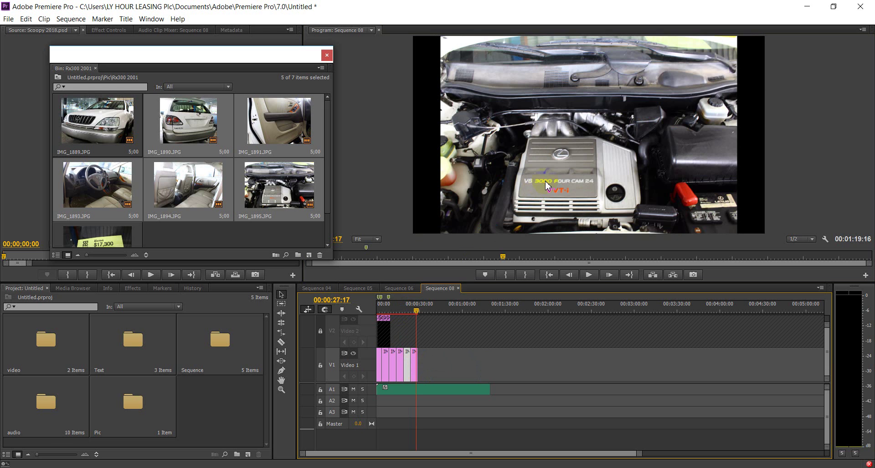
{"action": "left_click", "coordinate": [547, 223]}
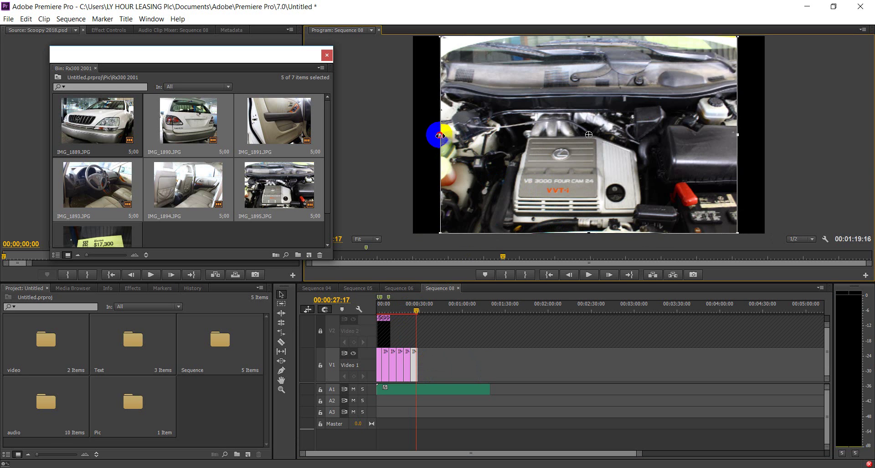
{"action": "left_click_drag", "start_coordinate": [440, 135], "coordinate": [415, 134]}
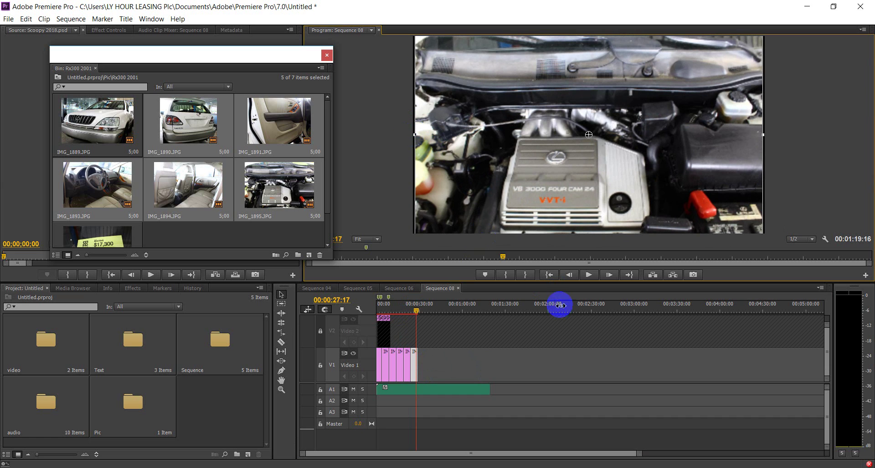
{"action": "left_click", "coordinate": [476, 390]}
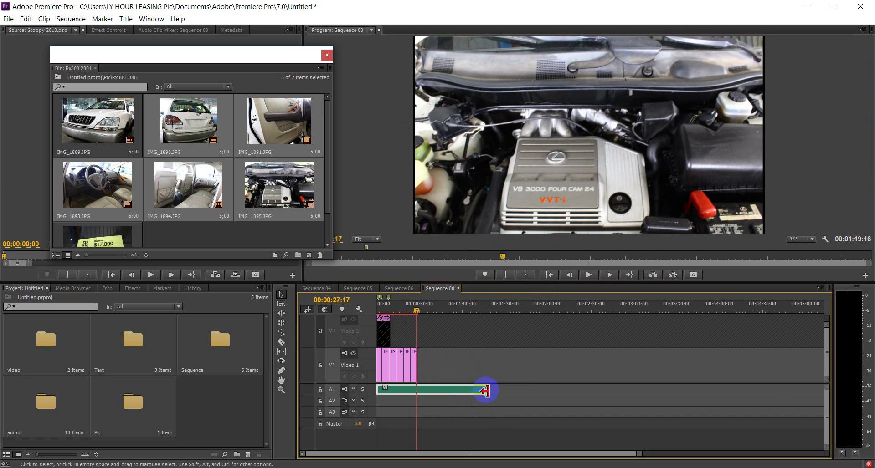
Trim the A1 audio clip to end with the photos at 00:00:29:05, then return to the sequence start
{"action": "left_click_drag", "start_coordinate": [485, 391], "coordinate": [417, 383]}
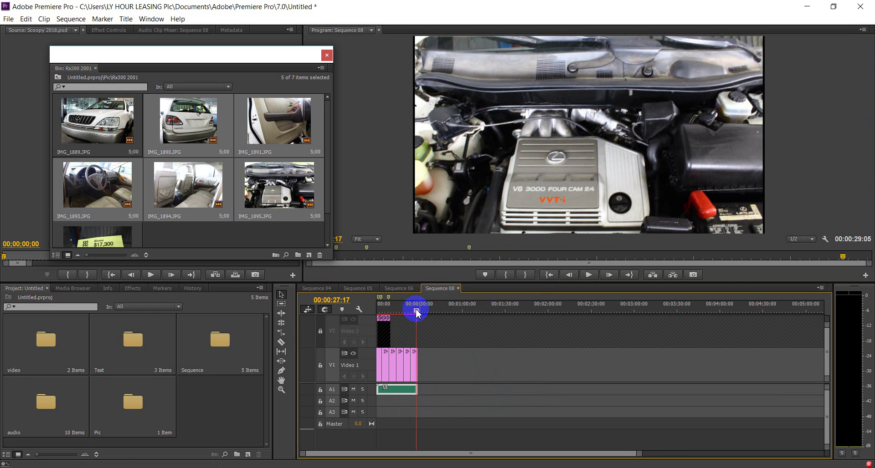
{"action": "left_click_drag", "start_coordinate": [413, 308], "coordinate": [375, 312]}
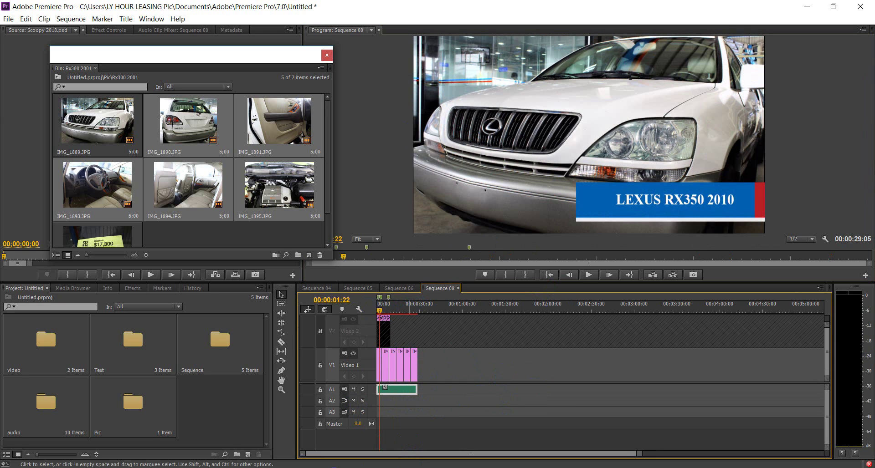
{"action": "left_click", "coordinate": [329, 467]}
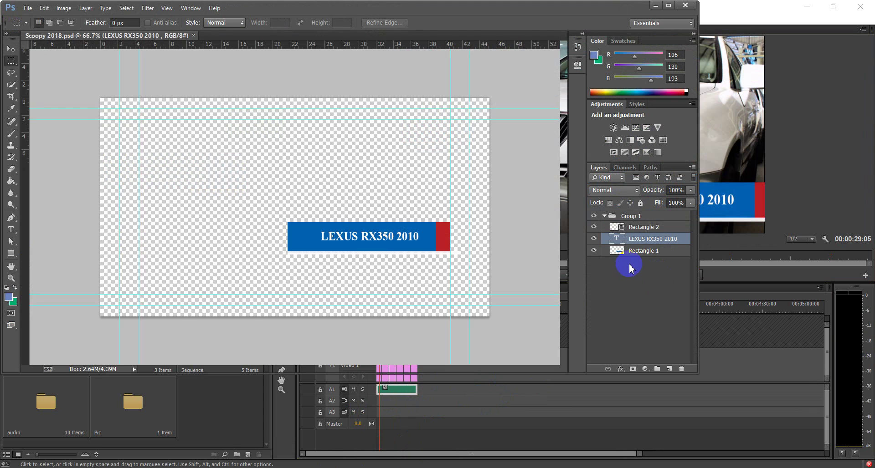
Change the model number 350 to 300 in the banner title and edit the year 2010
{"action": "left_click", "coordinate": [374, 253]}
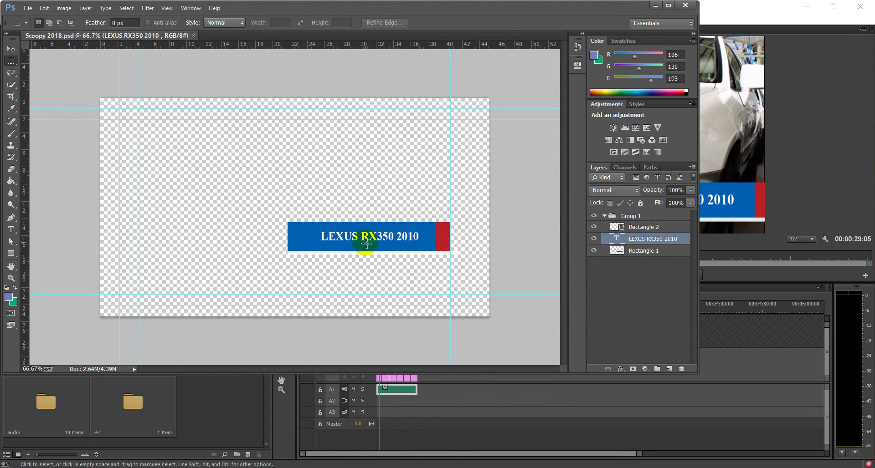
{"action": "key", "text": "t"}
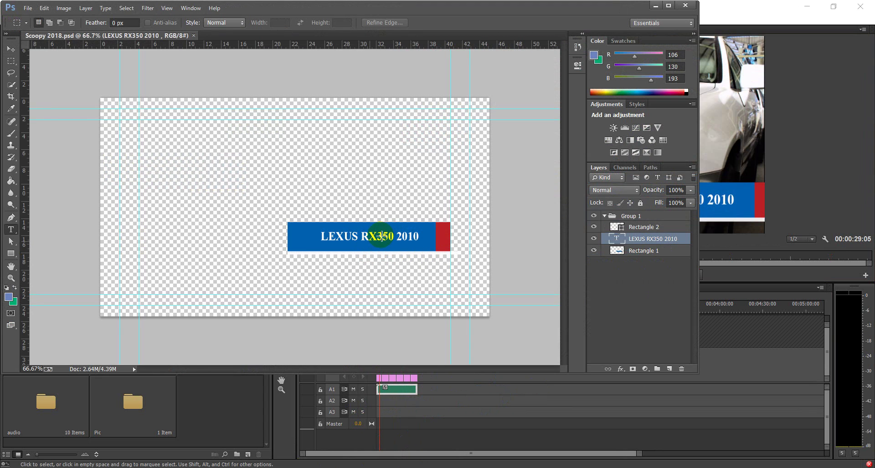
{"action": "left_click", "coordinate": [382, 238]}
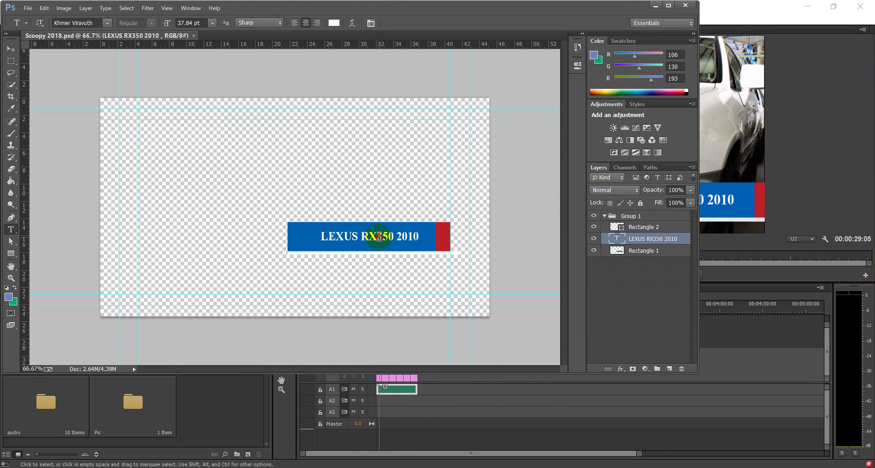
{"action": "left_click_drag", "start_coordinate": [377, 236], "coordinate": [403, 236]}
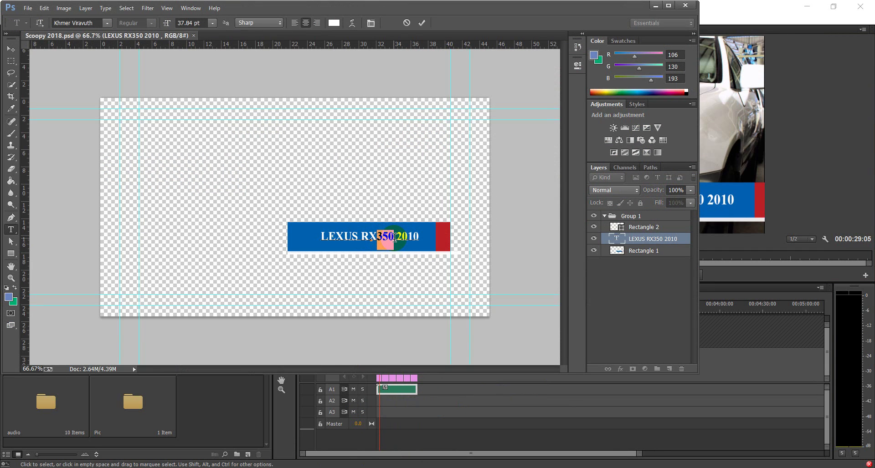
{"action": "type", "text": "33"}
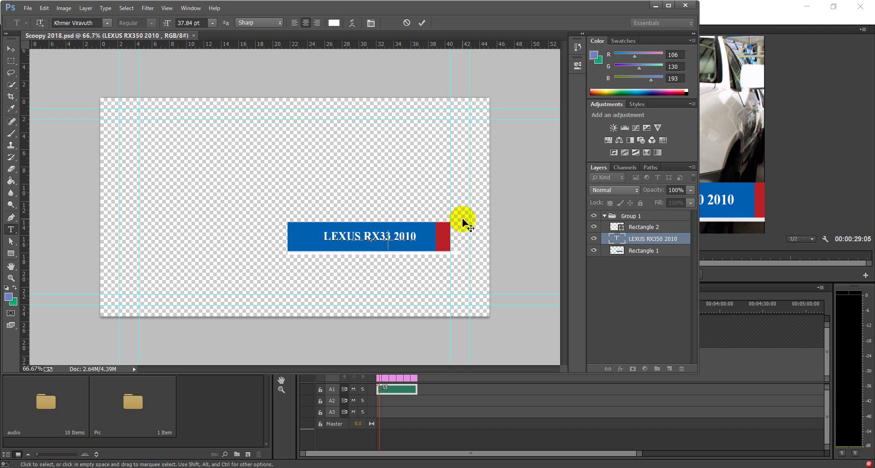
{"action": "key", "text": "BackSpace"}
{"action": "type", "text": "00"}
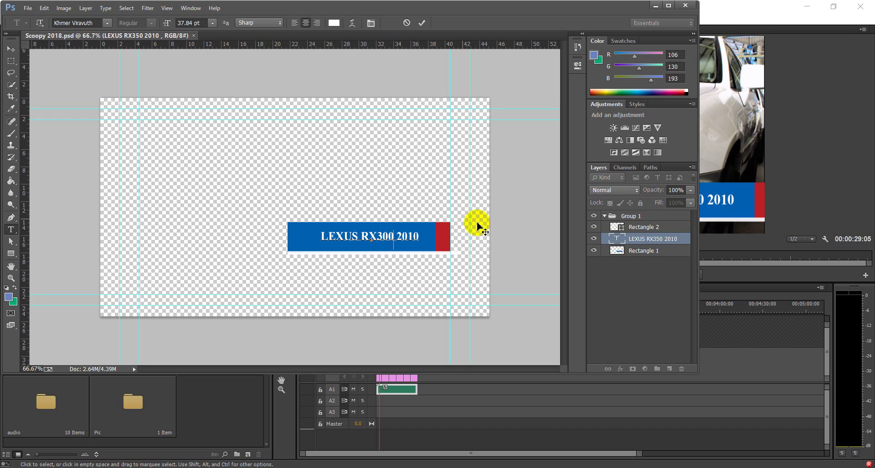
{"action": "double_click", "coordinate": [410, 237]}
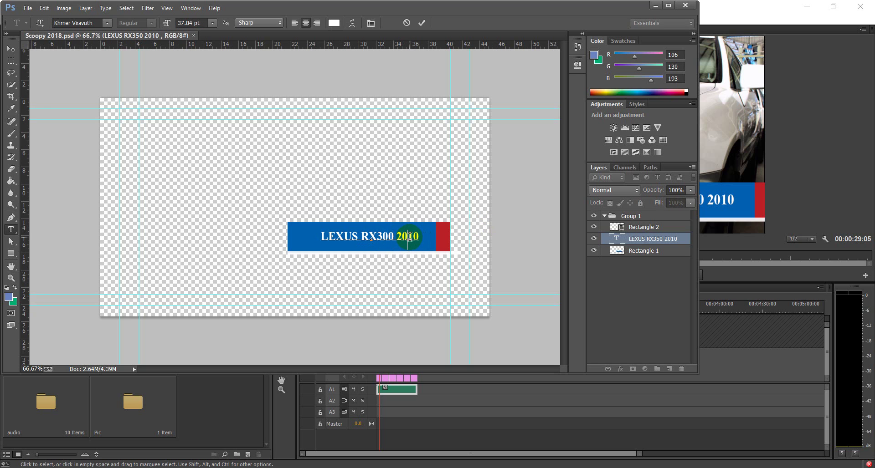
{"action": "type", "text": "0"}
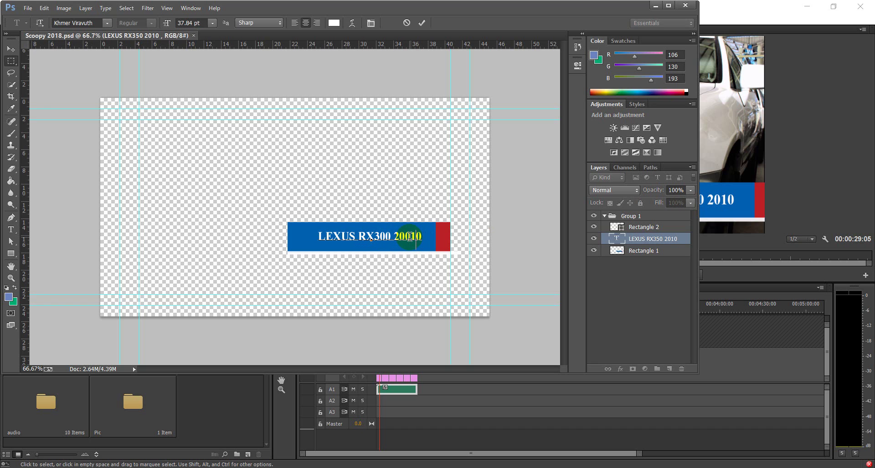
{"action": "key", "text": "ctrl+Return"}
{"action": "key", "text": "m"}
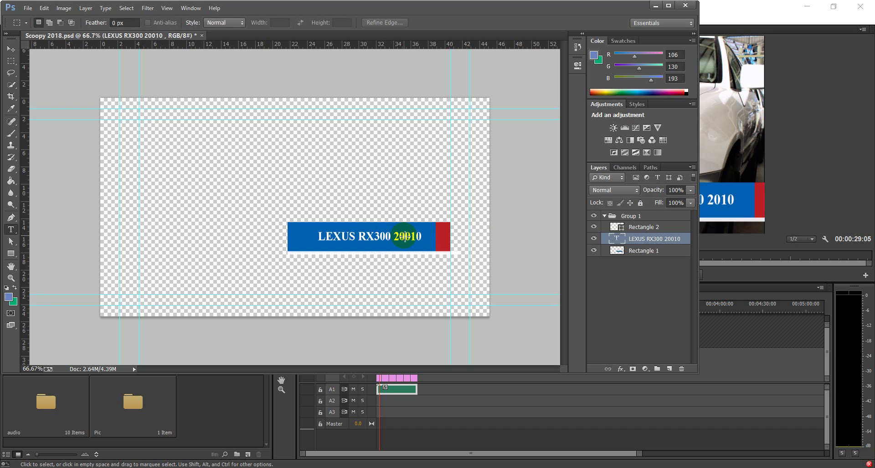
Correct the title year so it reads LEXUS RX300 2001 and commit the text
{"action": "key", "text": "t"}
{"action": "left_click", "coordinate": [428, 240]}
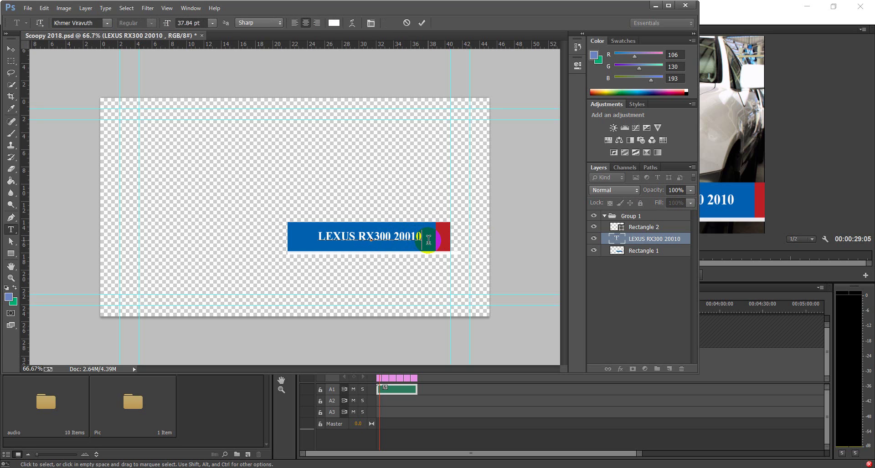
{"action": "type", "text": "l"}
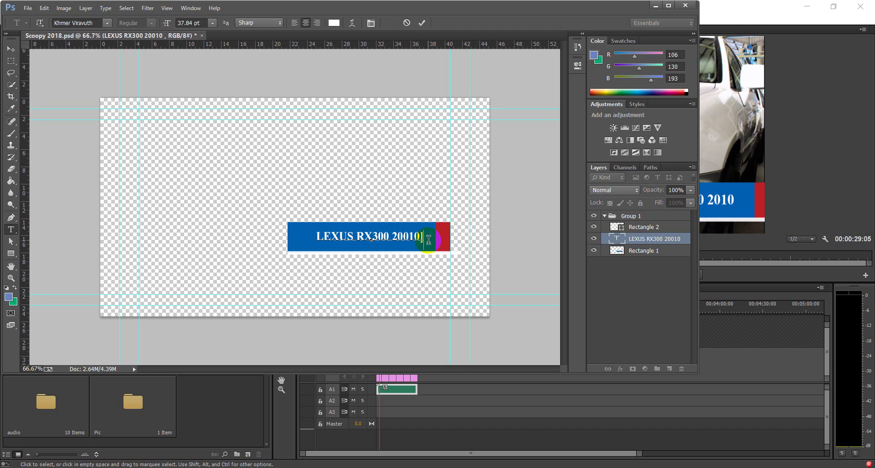
{"action": "key", "text": "BackSpace"}
{"action": "key", "text": "BackSpace"}
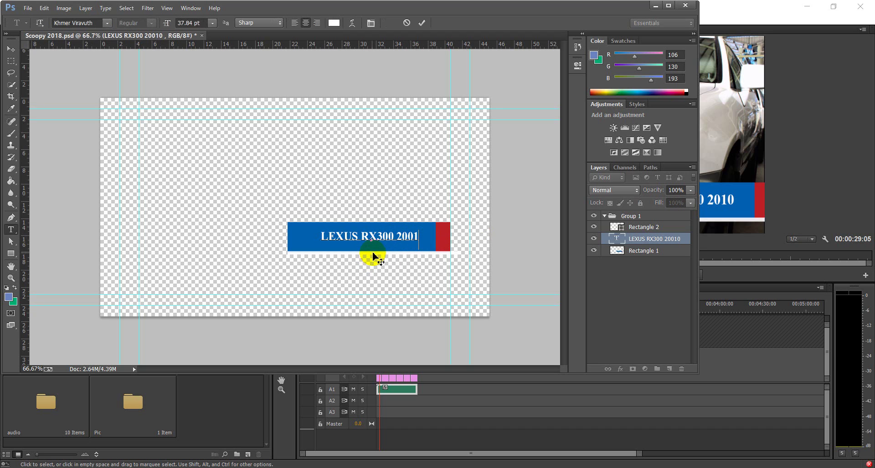
{"action": "left_click", "coordinate": [11, 50]}
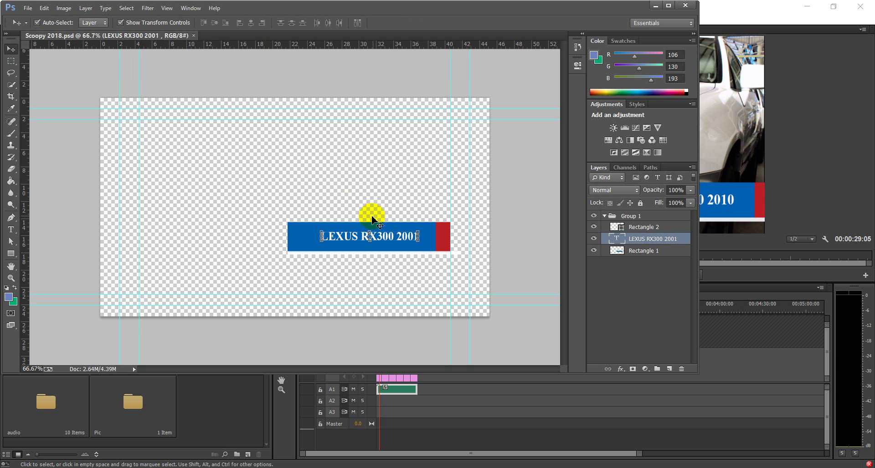
Back in Premiere, list the Audio Transitions > Crossfade effects in the Effects panel
{"action": "left_click", "coordinate": [655, 6]}
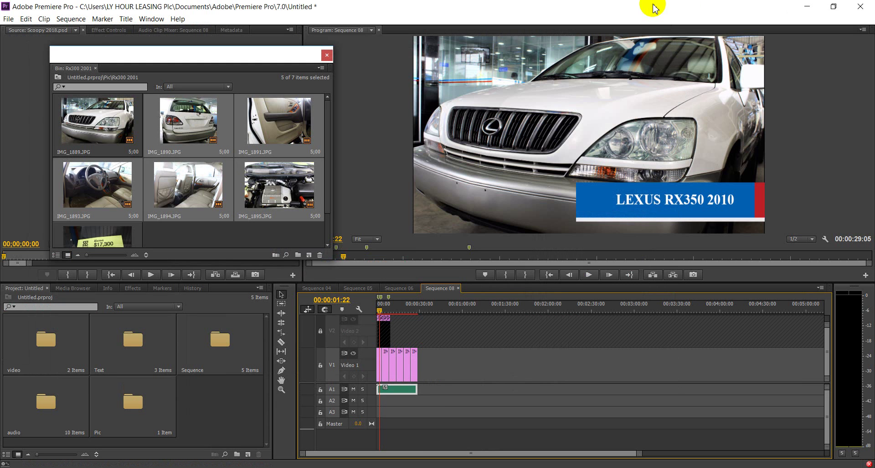
{"action": "left_click", "coordinate": [403, 365]}
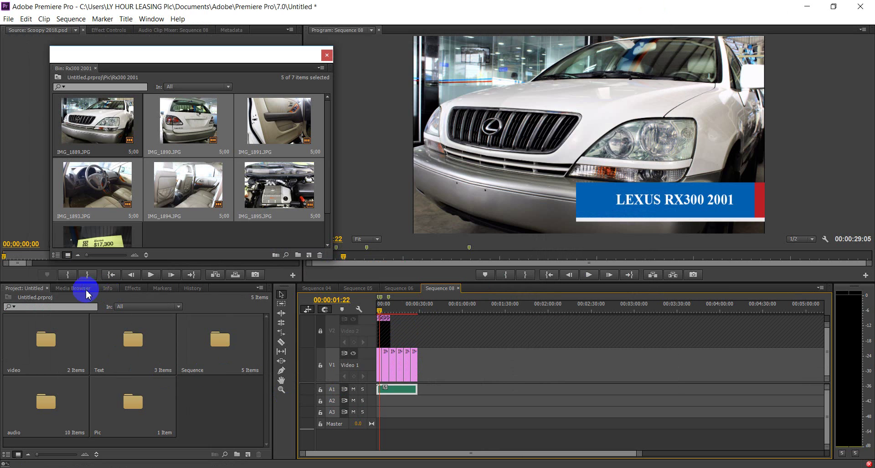
{"action": "left_click", "coordinate": [130, 290]}
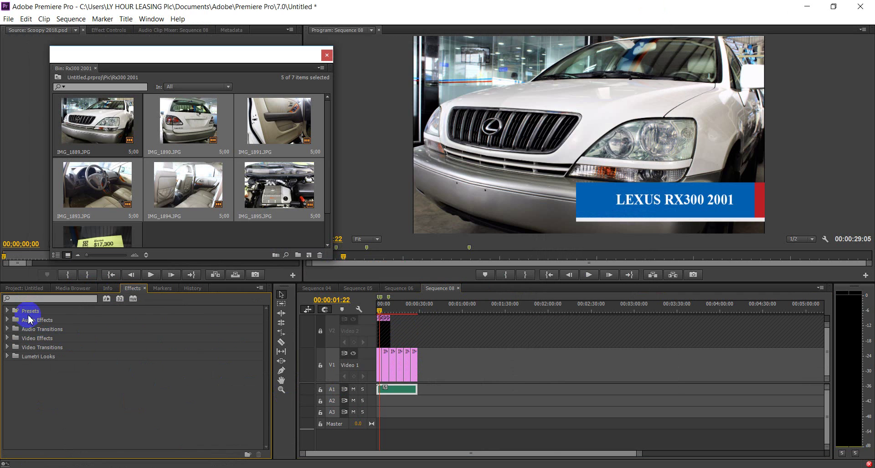
{"action": "left_click", "coordinate": [7, 338]}
{"action": "left_click", "coordinate": [7, 330]}
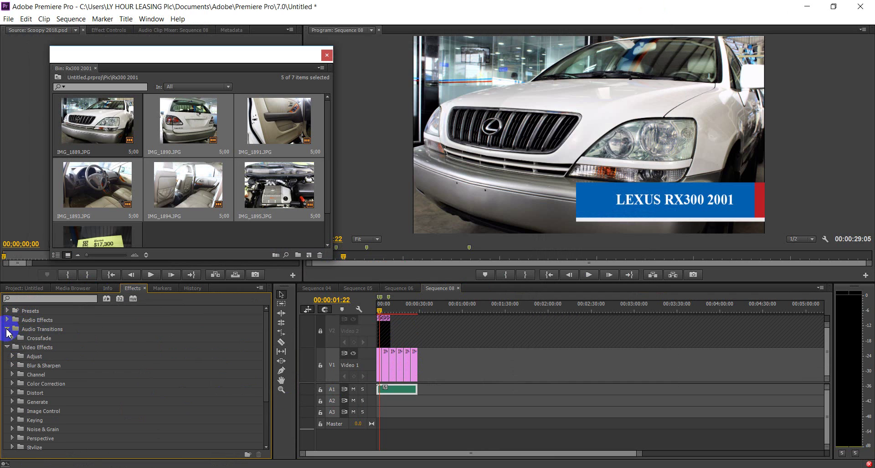
{"action": "left_click", "coordinate": [9, 339]}
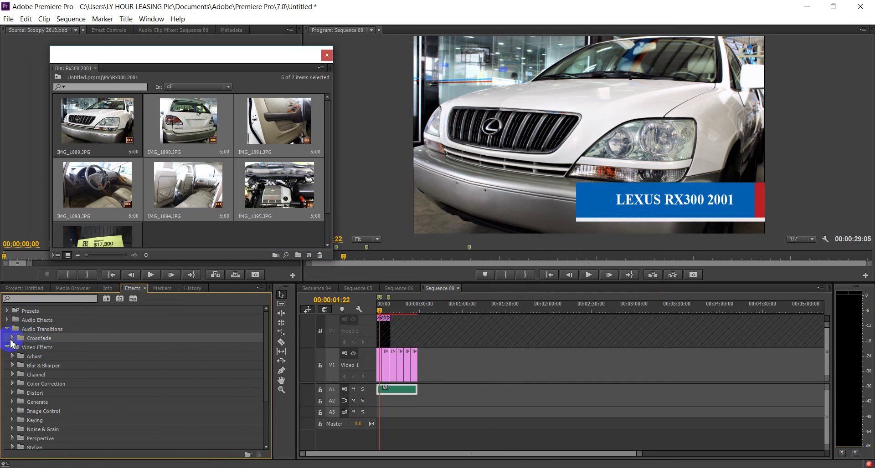
{"action": "left_click", "coordinate": [11, 338]}
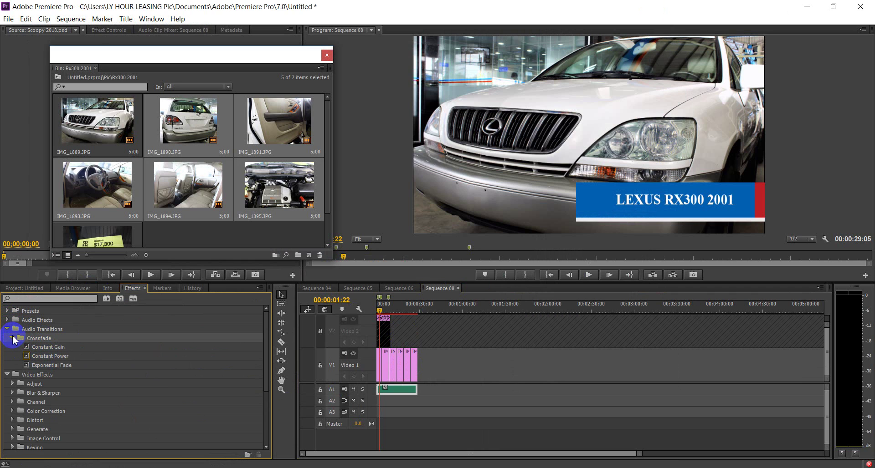
{"action": "left_click", "coordinate": [13, 339]}
{"action": "left_click", "coordinate": [7, 329]}
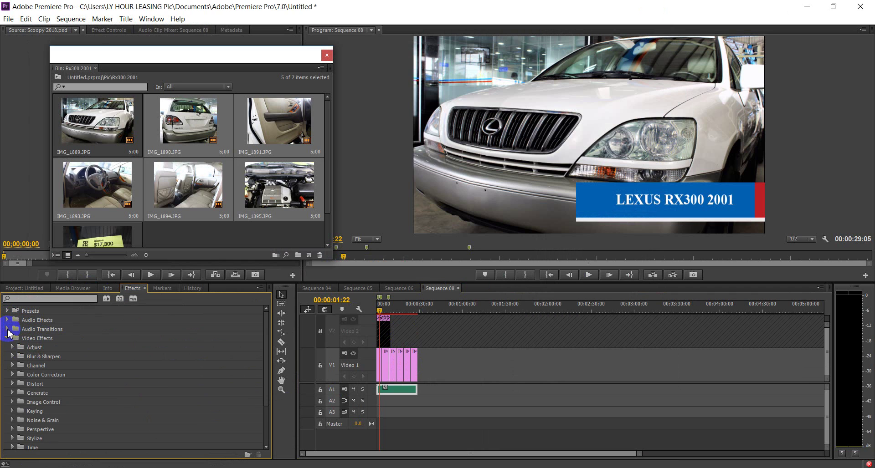
{"action": "left_click", "coordinate": [8, 329]}
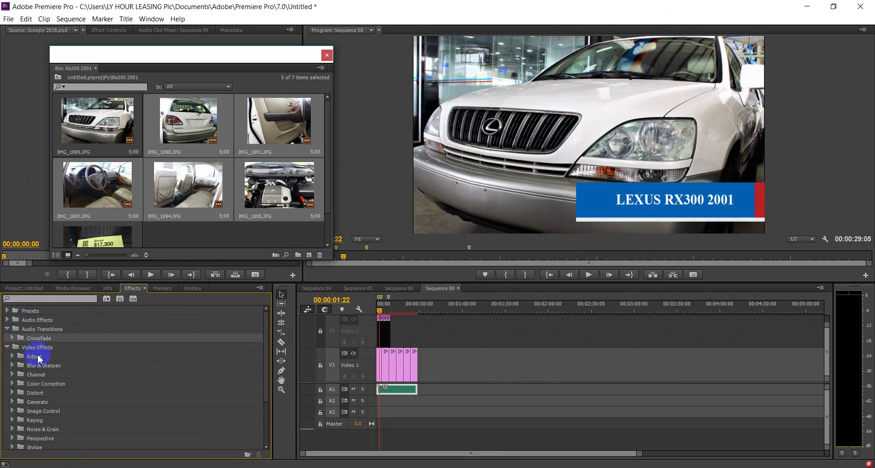
{"action": "left_click", "coordinate": [21, 339]}
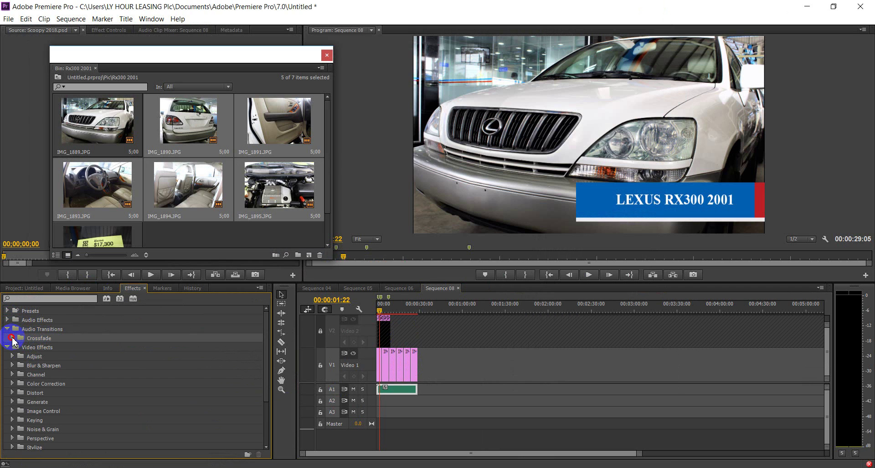
{"action": "left_click", "coordinate": [13, 338]}
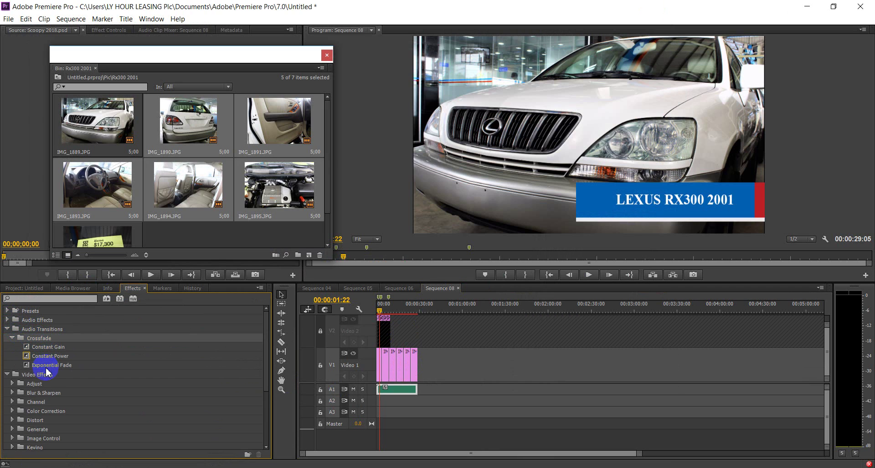
Place a Constant Power crossfade at the end of the A1 audio clip
{"action": "left_click_drag", "start_coordinate": [48, 359], "coordinate": [419, 397]}
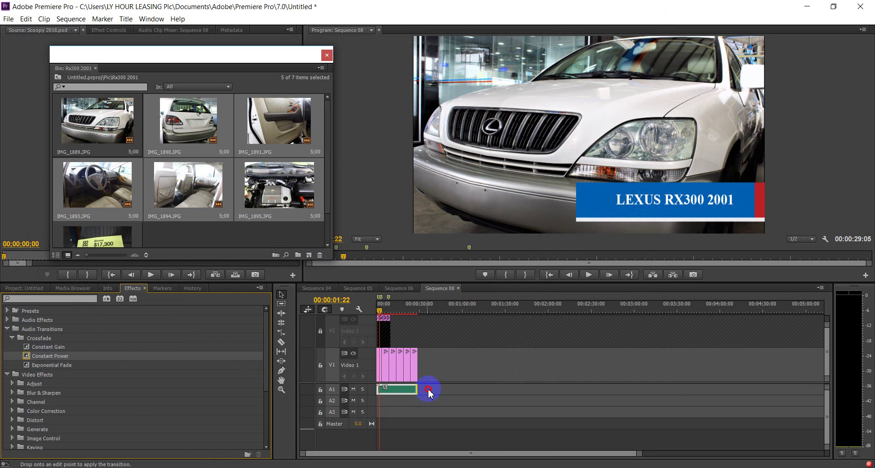
{"action": "left_click_drag", "start_coordinate": [428, 392], "coordinate": [424, 388]}
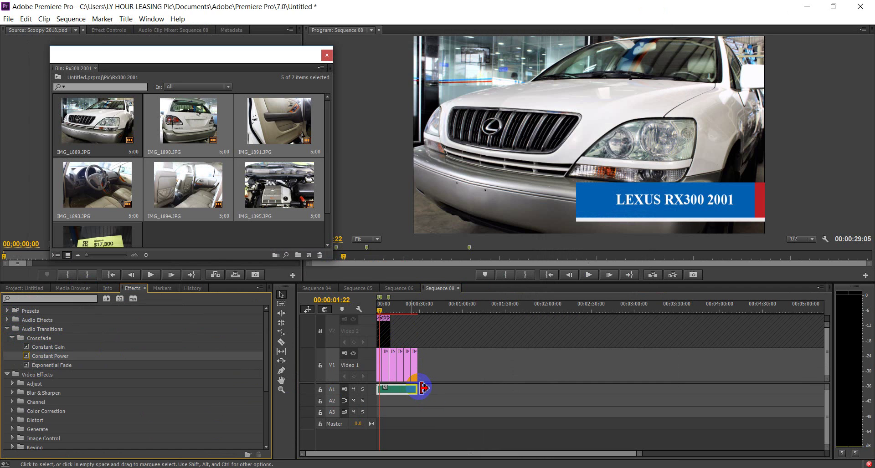
{"action": "left_click", "coordinate": [375, 314]}
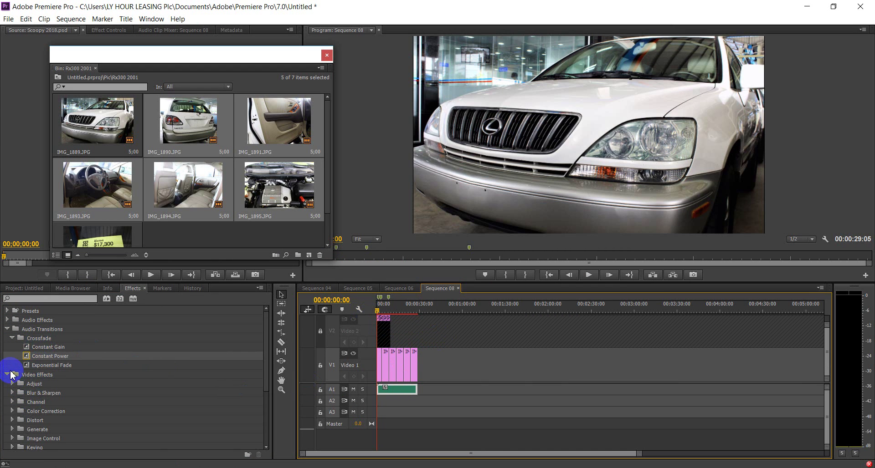
Add Cross Dissolve, Dip to White, Dither Dissolve and Dip to Black transitions to the V1 edit points
{"action": "left_click", "coordinate": [7, 375]}
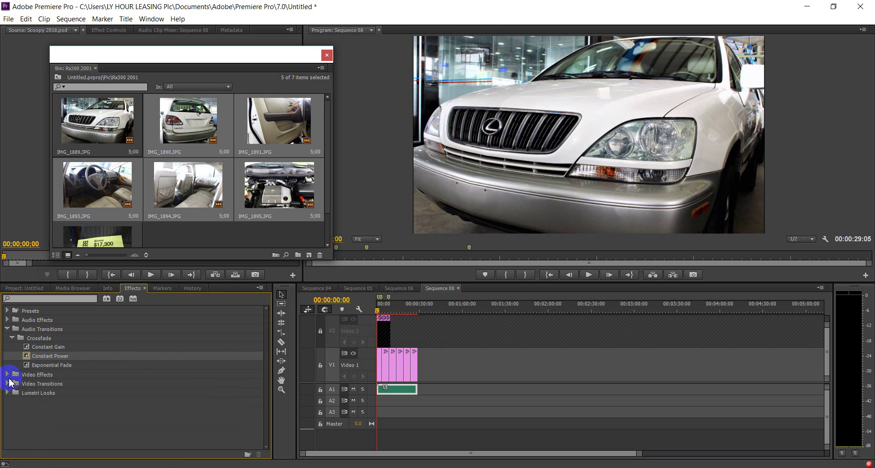
{"action": "left_click", "coordinate": [7, 384]}
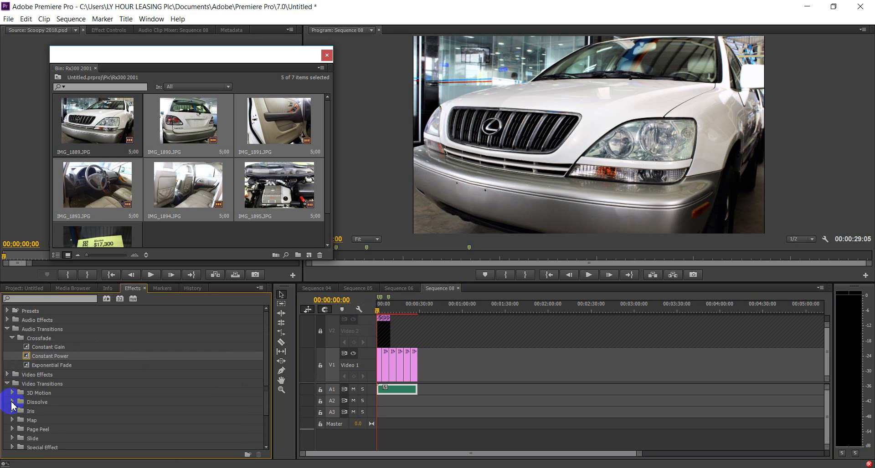
{"action": "left_click", "coordinate": [12, 402]}
{"action": "mouse_move", "coordinate": [51, 411]}
{"action": "left_mouse_down"}
{"action": "mouse_move", "coordinate": [280, 392]}
{"action": "mouse_move", "coordinate": [380, 363]}
{"action": "left_mouse_up"}
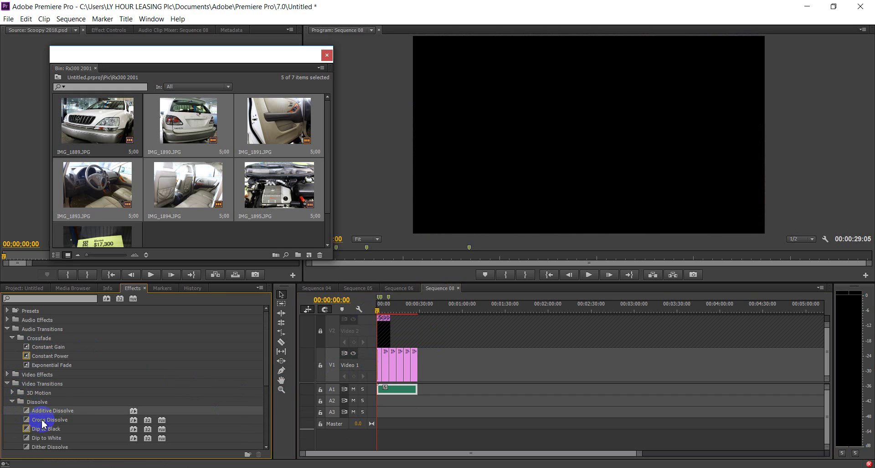
{"action": "left_click_drag", "start_coordinate": [43, 425], "coordinate": [378, 367]}
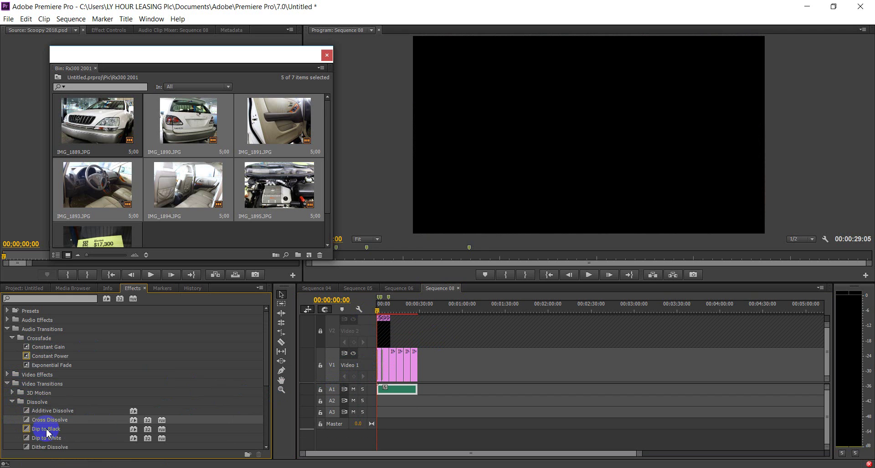
{"action": "left_click_drag", "start_coordinate": [46, 428], "coordinate": [390, 376]}
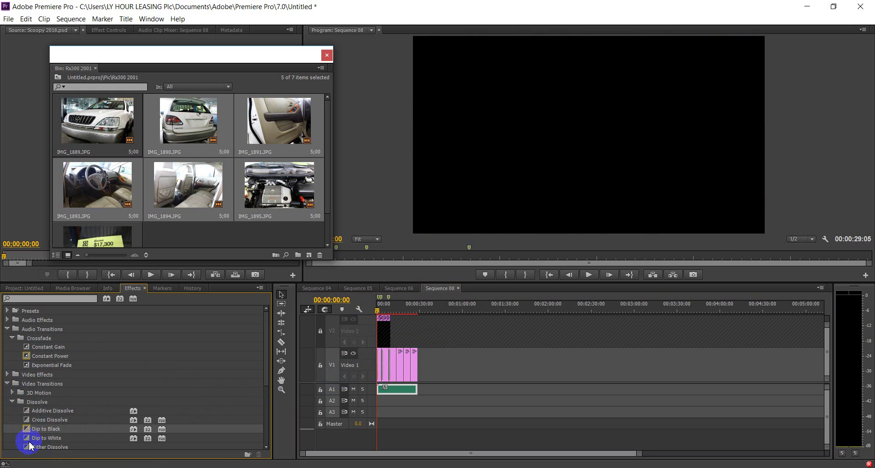
{"action": "mouse_move", "coordinate": [49, 439]}
{"action": "left_mouse_down"}
{"action": "mouse_move", "coordinate": [366, 394]}
{"action": "mouse_move", "coordinate": [401, 379]}
{"action": "left_mouse_up"}
{"action": "left_click_drag", "start_coordinate": [45, 438], "coordinate": [375, 378]}
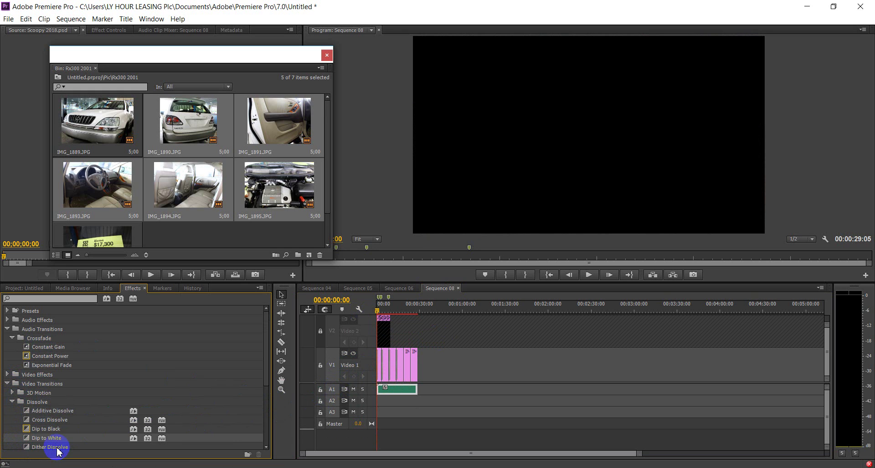
{"action": "left_click_drag", "start_coordinate": [57, 449], "coordinate": [406, 380]}
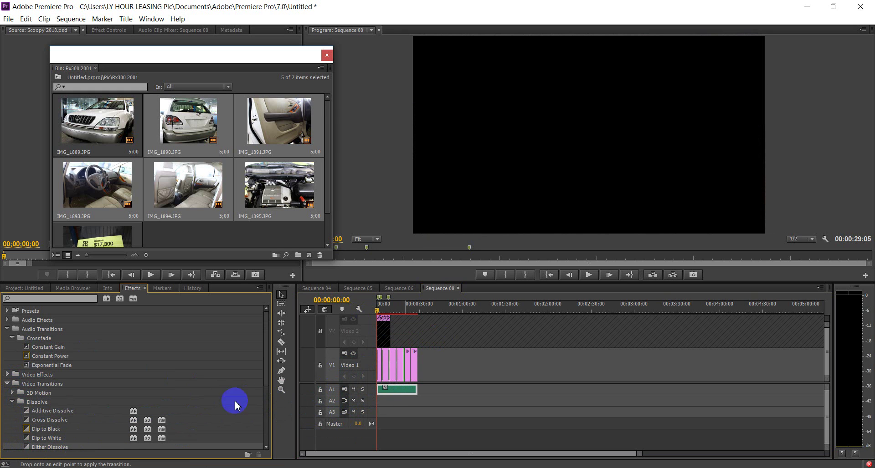
{"action": "mouse_move", "coordinate": [41, 430]}
{"action": "left_mouse_down"}
{"action": "mouse_move", "coordinate": [358, 400]}
{"action": "mouse_move", "coordinate": [367, 375]}
{"action": "mouse_move", "coordinate": [428, 384]}
{"action": "left_mouse_up"}
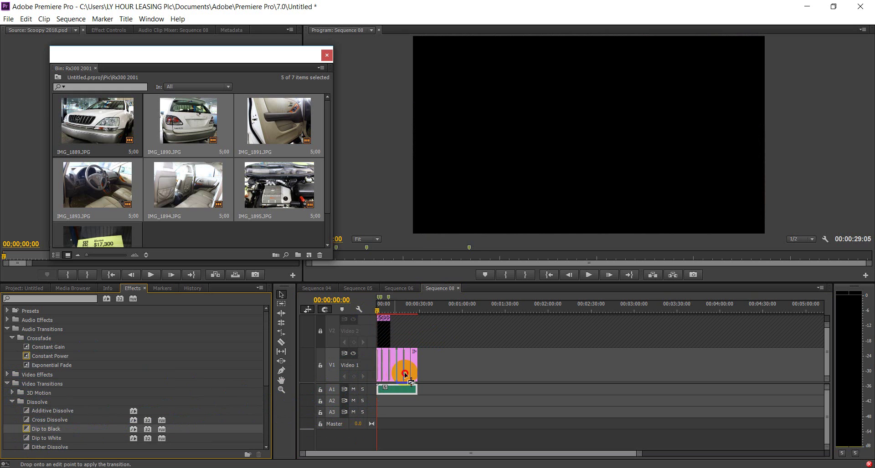
{"action": "left_click", "coordinate": [401, 356]}
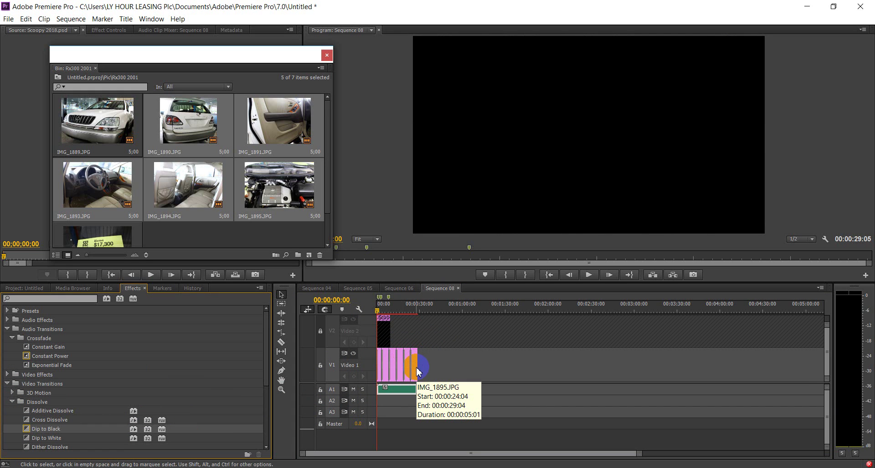
Render the Sequence 08 previews and play the slideshow through to 00:00:29:05
{"action": "key", "text": "Return"}
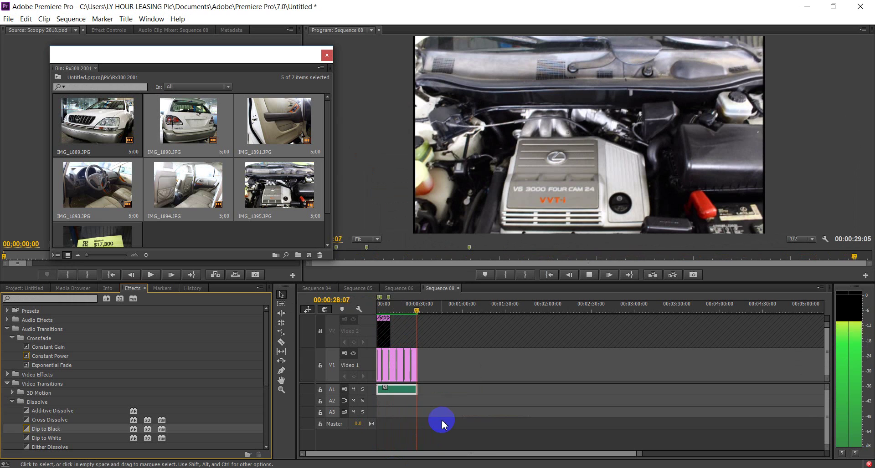
Stop playback, save the project, and open Export Settings for Sequence 08
{"action": "left_click", "coordinate": [401, 363]}
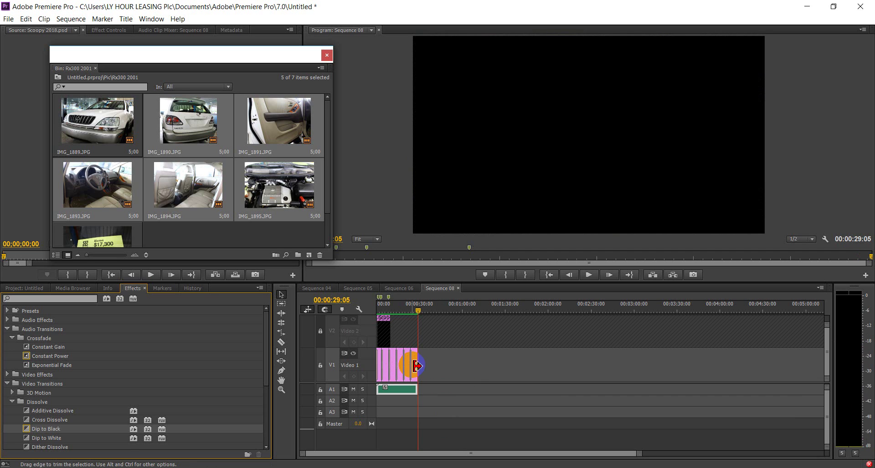
{"action": "key", "text": "ctrl"}
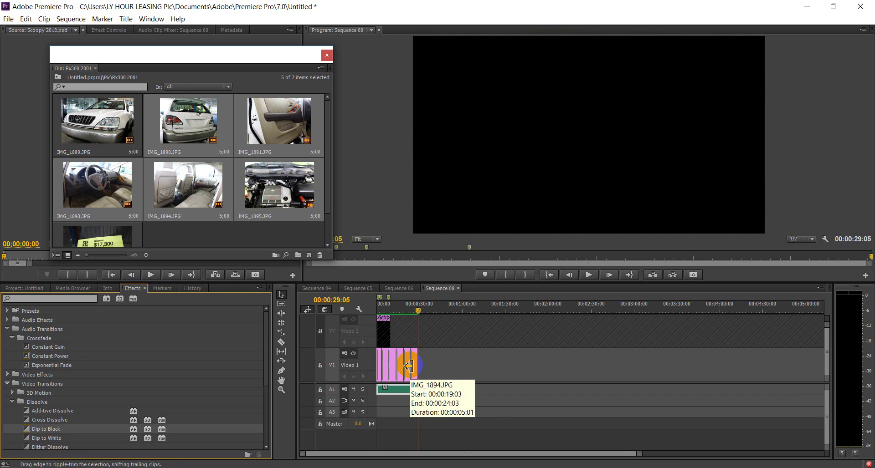
{"action": "key", "text": "ctrl+s"}
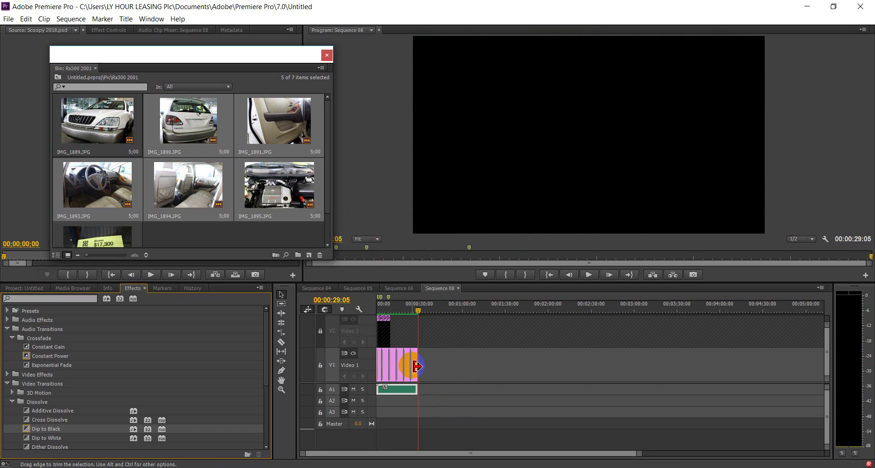
{"action": "left_click", "coordinate": [441, 372]}
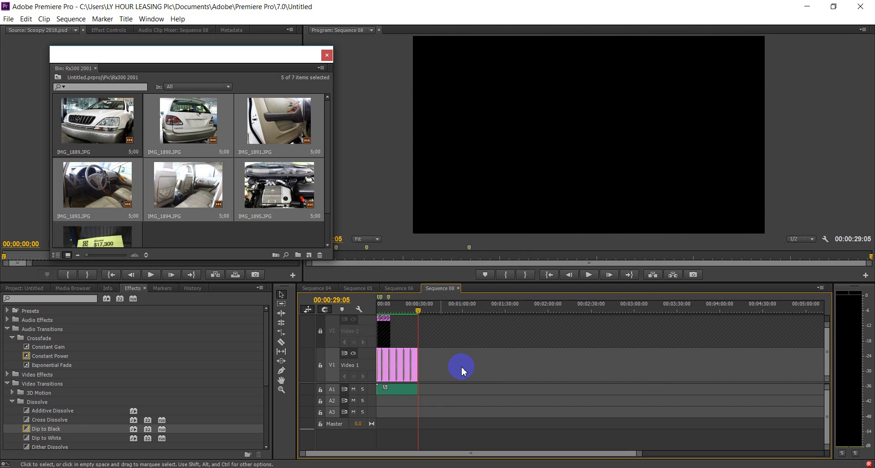
{"action": "key", "text": "ctrl+m"}
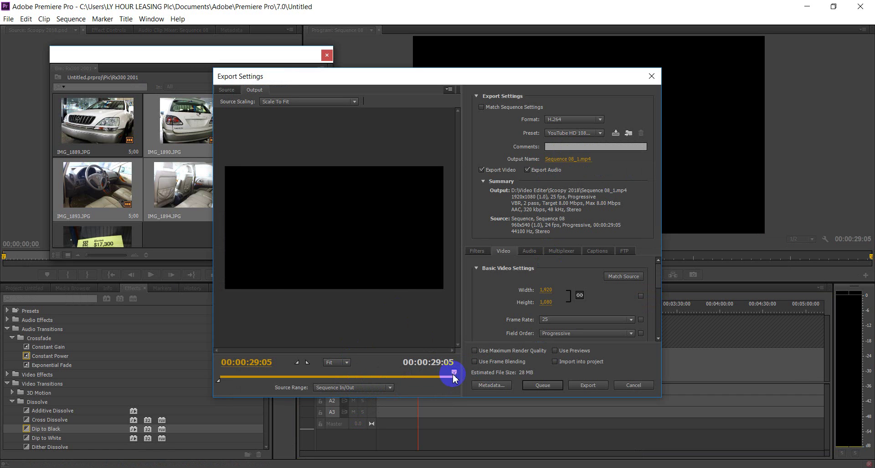
Scrub through the export preview and open the Output Name save dialog
{"action": "left_click_drag", "start_coordinate": [453, 373], "coordinate": [235, 373]}
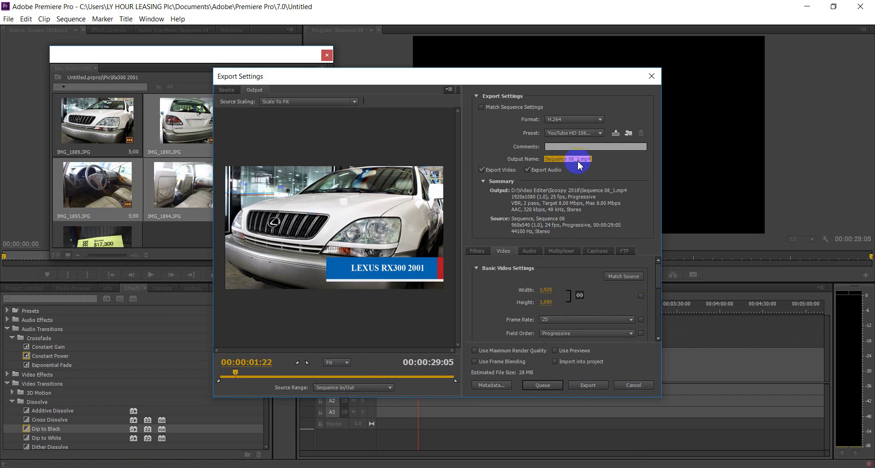
{"action": "left_click", "coordinate": [534, 172]}
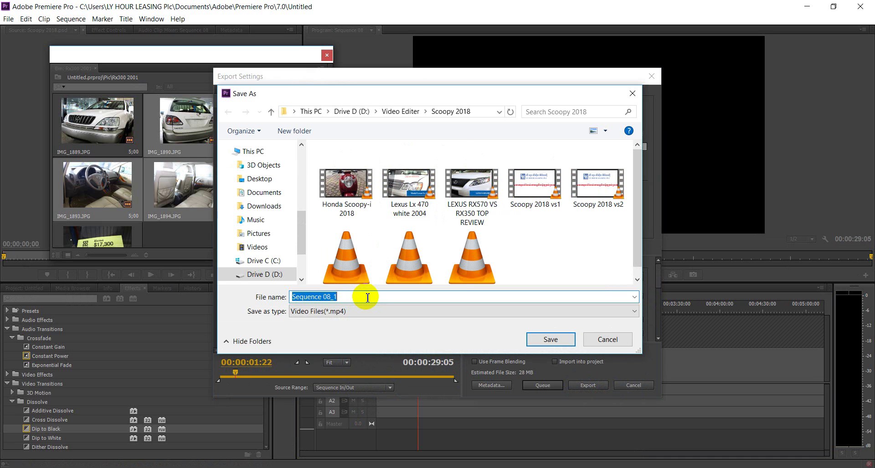
Save the export as Rx300.mp4 in the Scoopy 2018 folder and start encoding
{"action": "type", "text": "Rx3"}
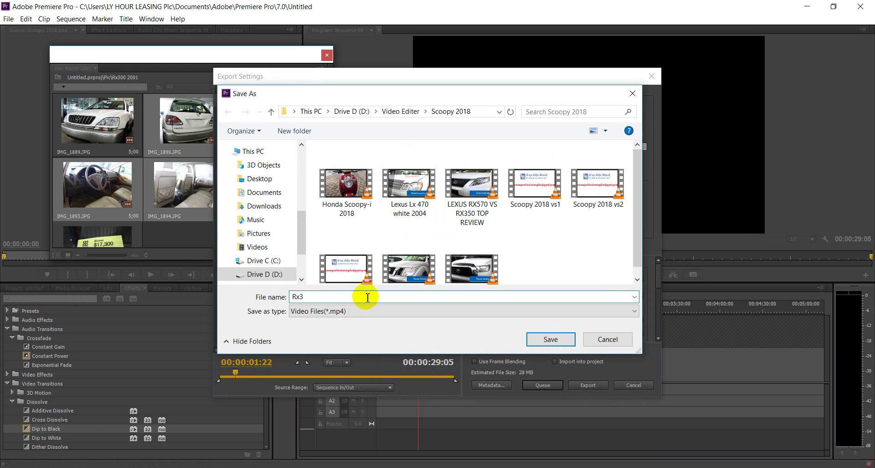
{"action": "type", "text": "00"}
{"action": "left_click", "coordinate": [563, 346]}
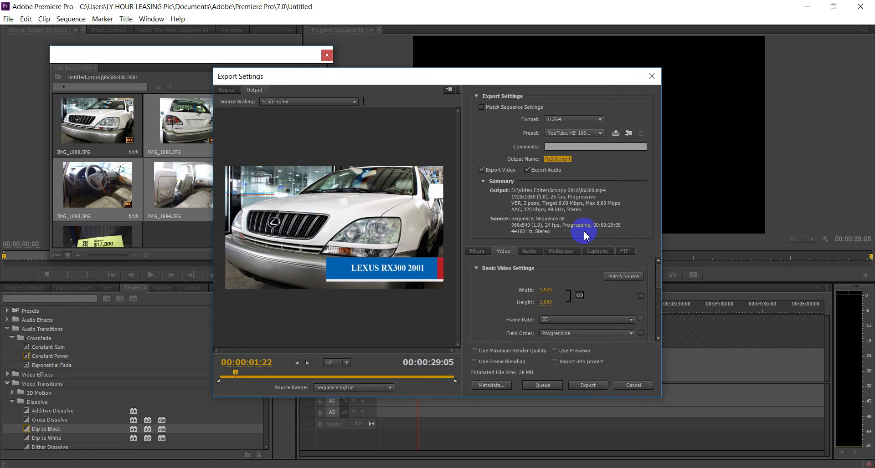
{"action": "left_click", "coordinate": [589, 386]}
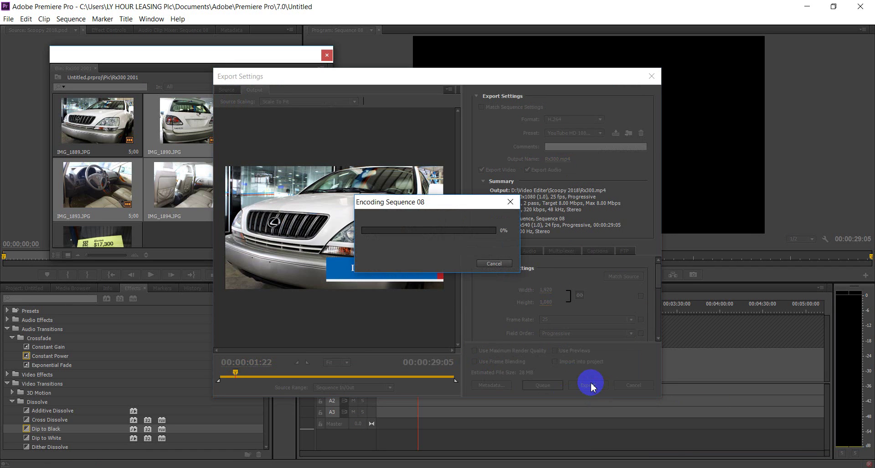